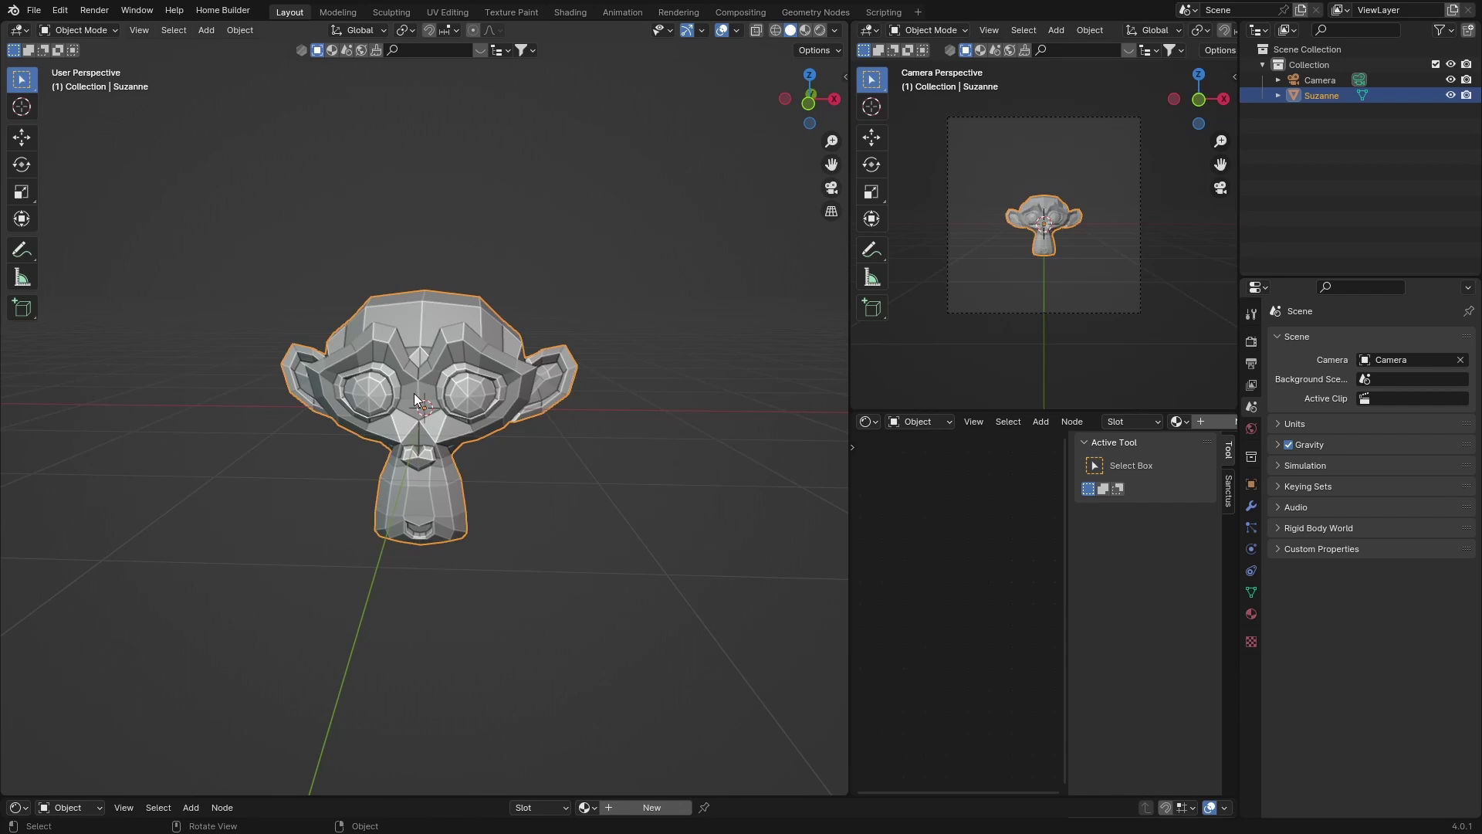
- Delete the existing Suzanne and add a new Monkey mesh in its place
middle_drag(414, 392, 389, 411)
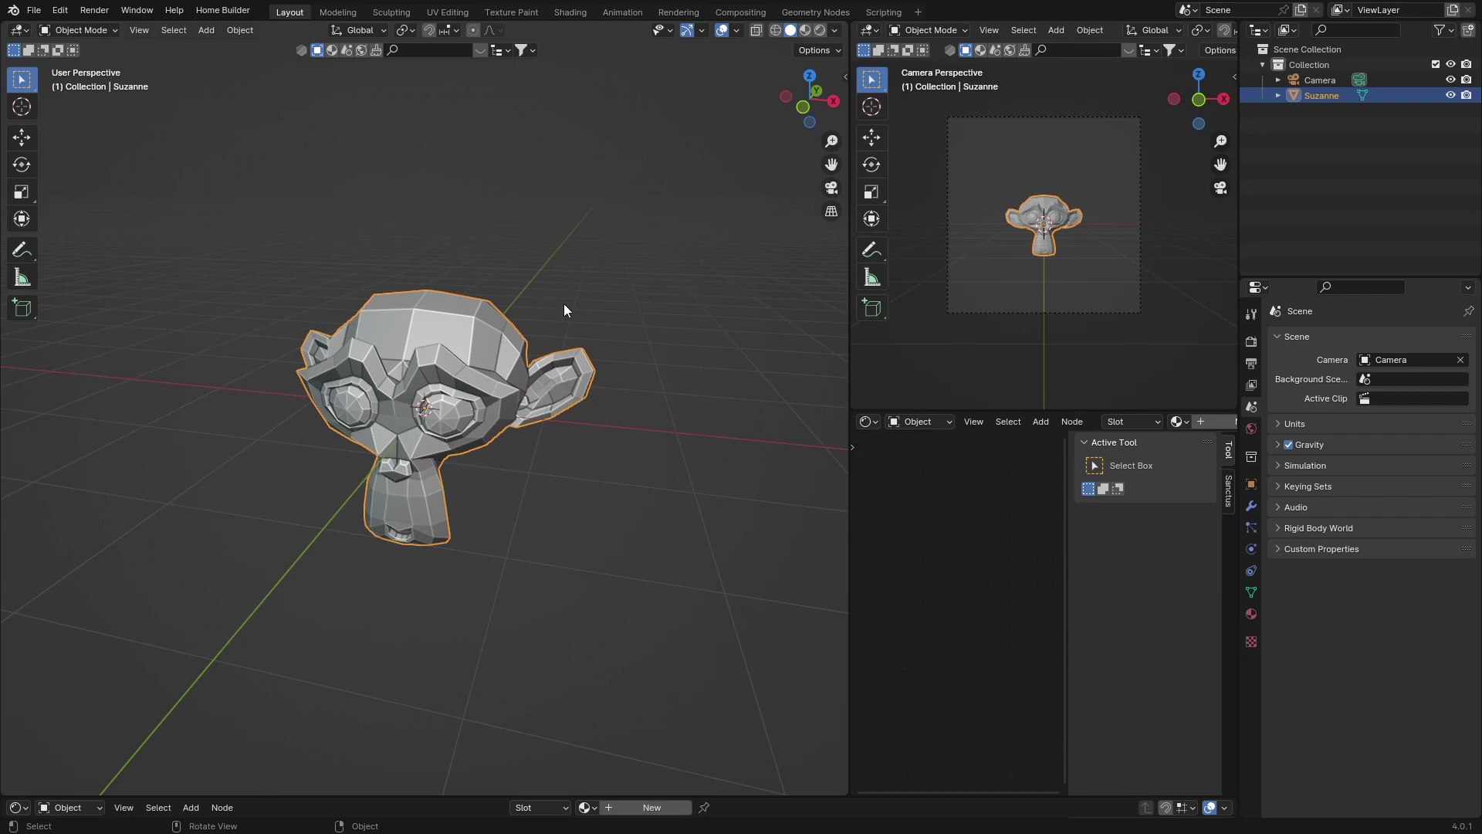
key(Delete)
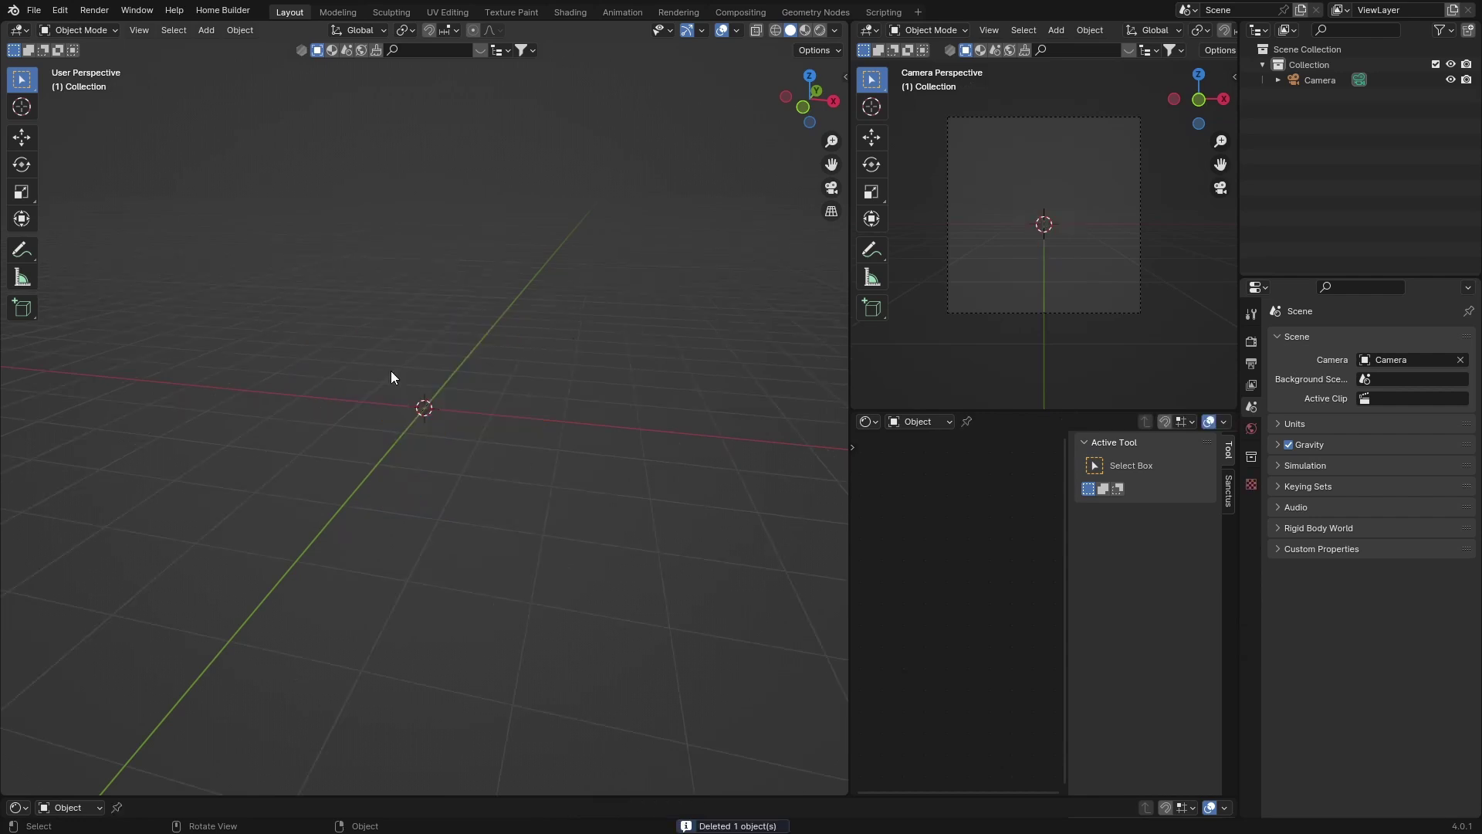
key(shift+a)
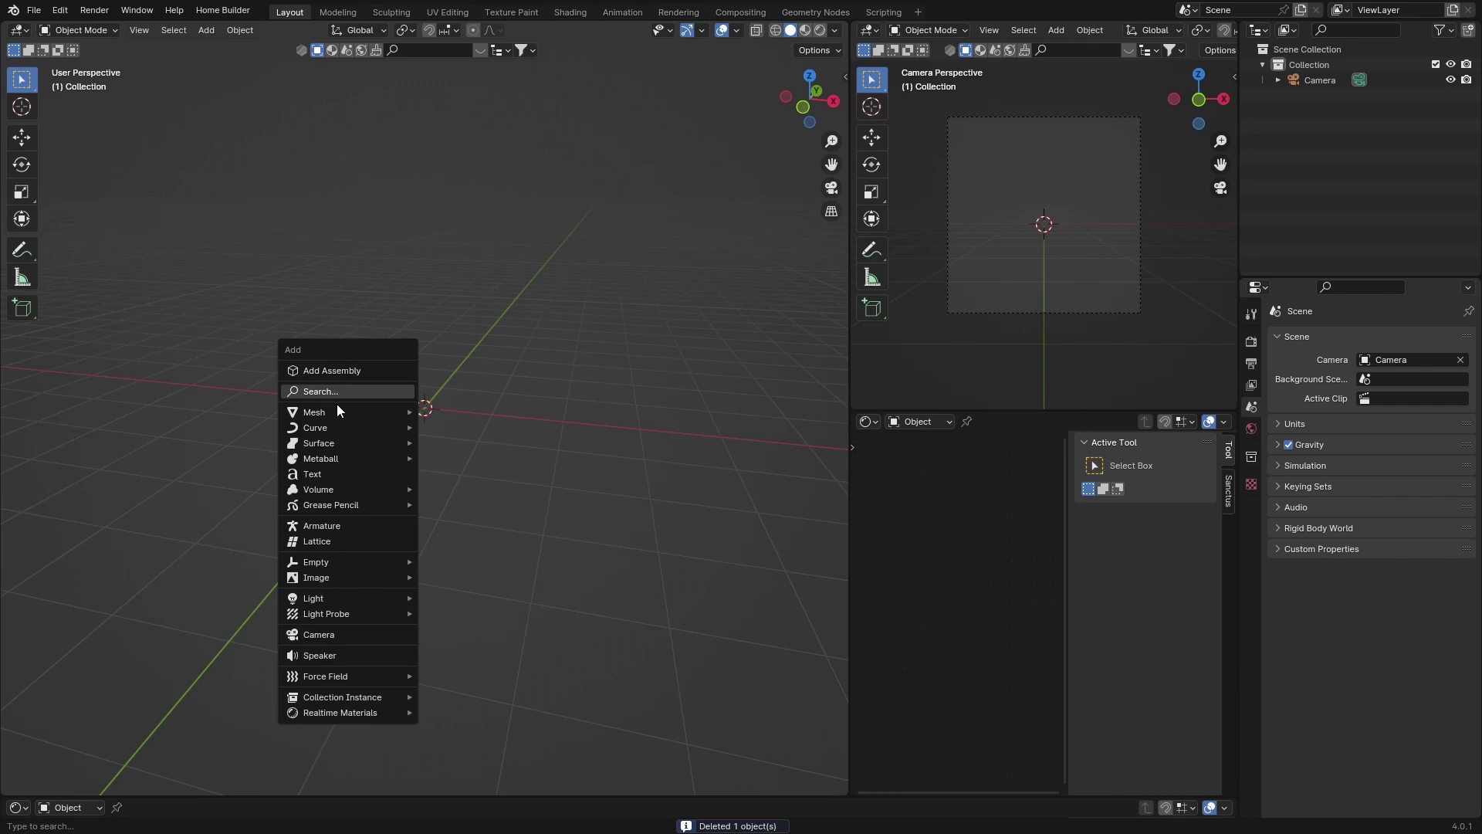
mouse_move(334, 414)
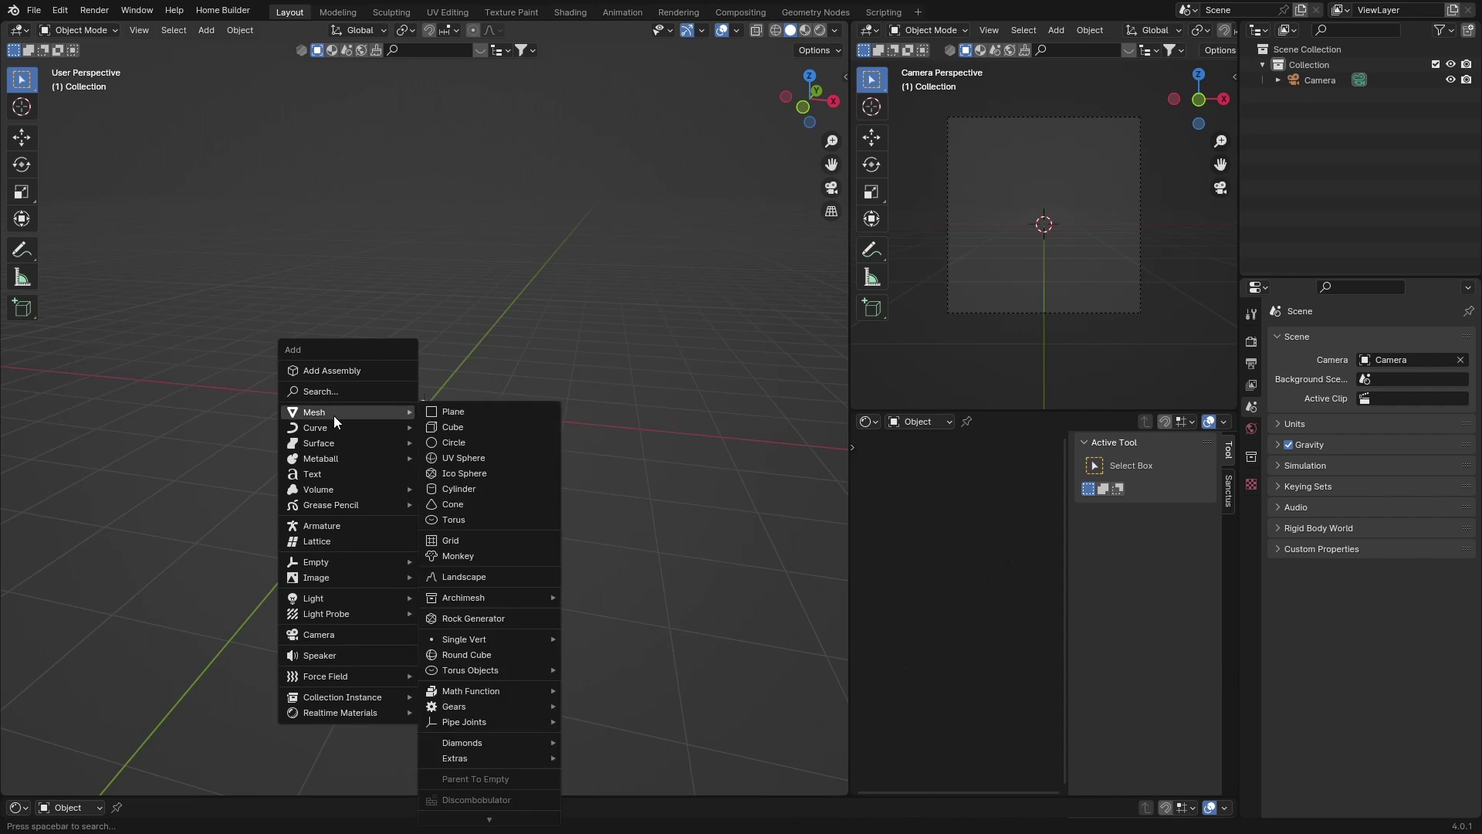
click(469, 557)
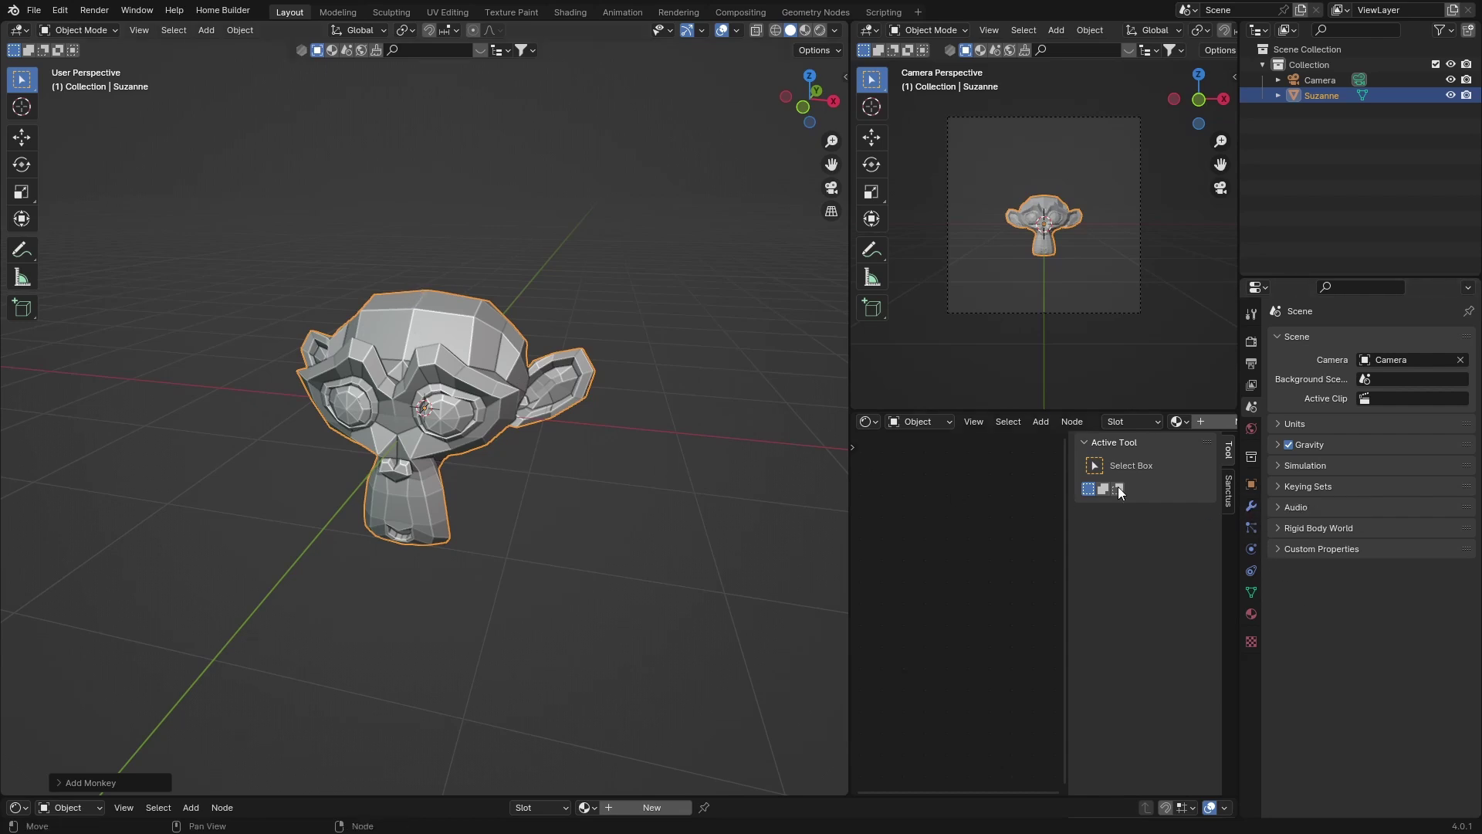
- Add a Subdivision Surface modifier to Suzanne with Levels Viewport set to 2
click(1251, 506)
click(1332, 341)
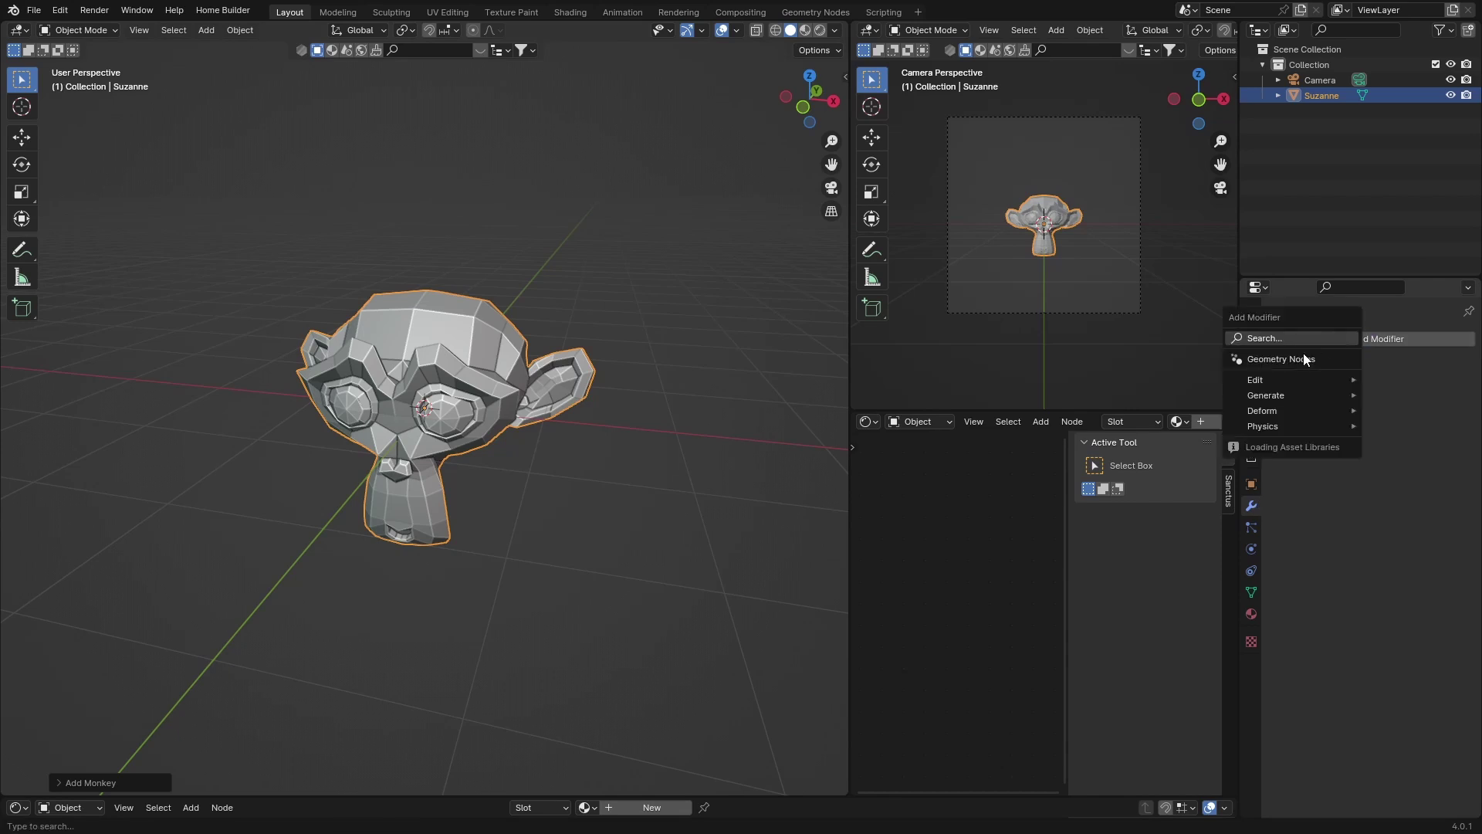
text(sub)
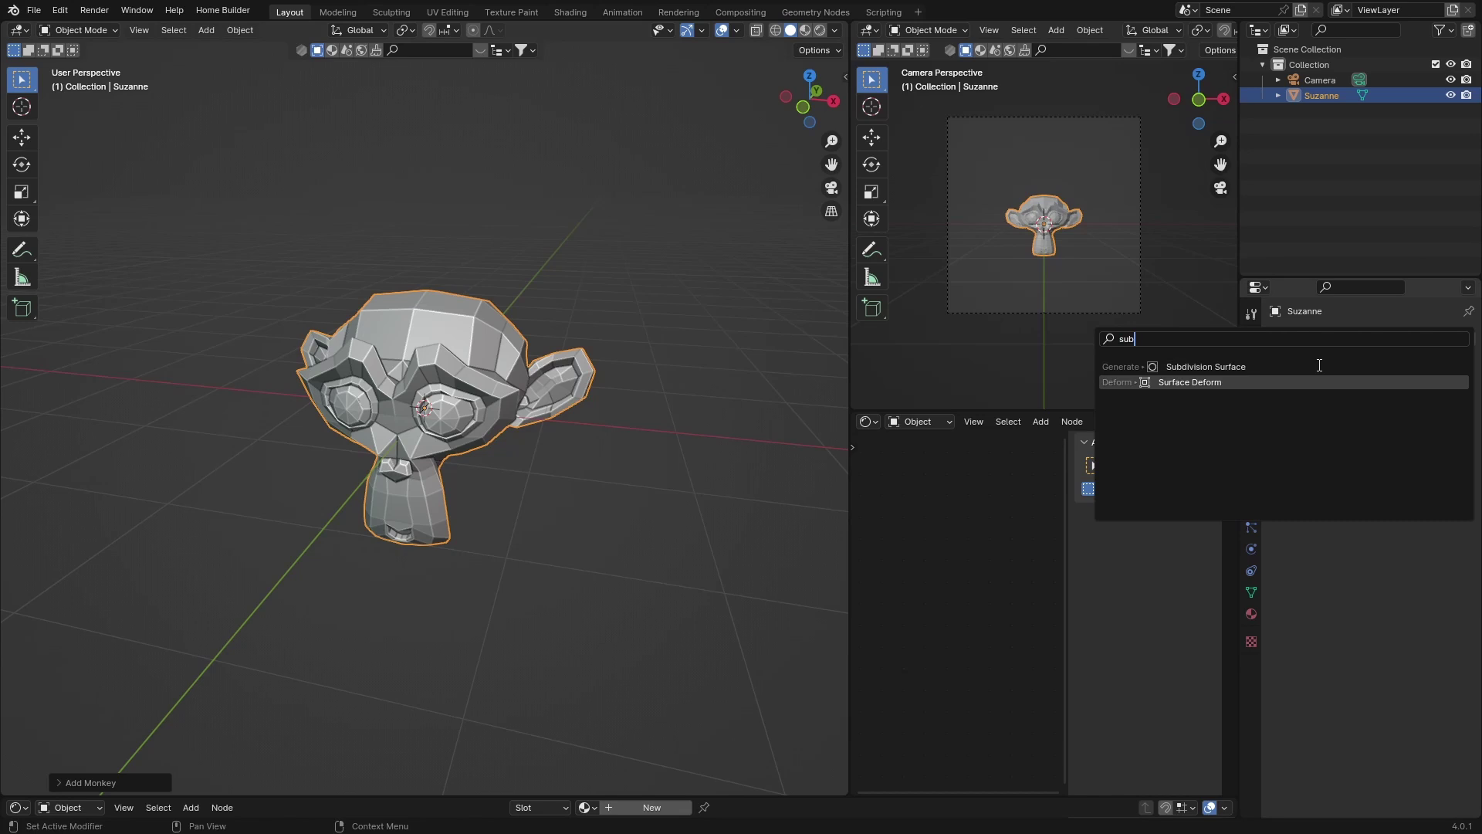
click(1313, 364)
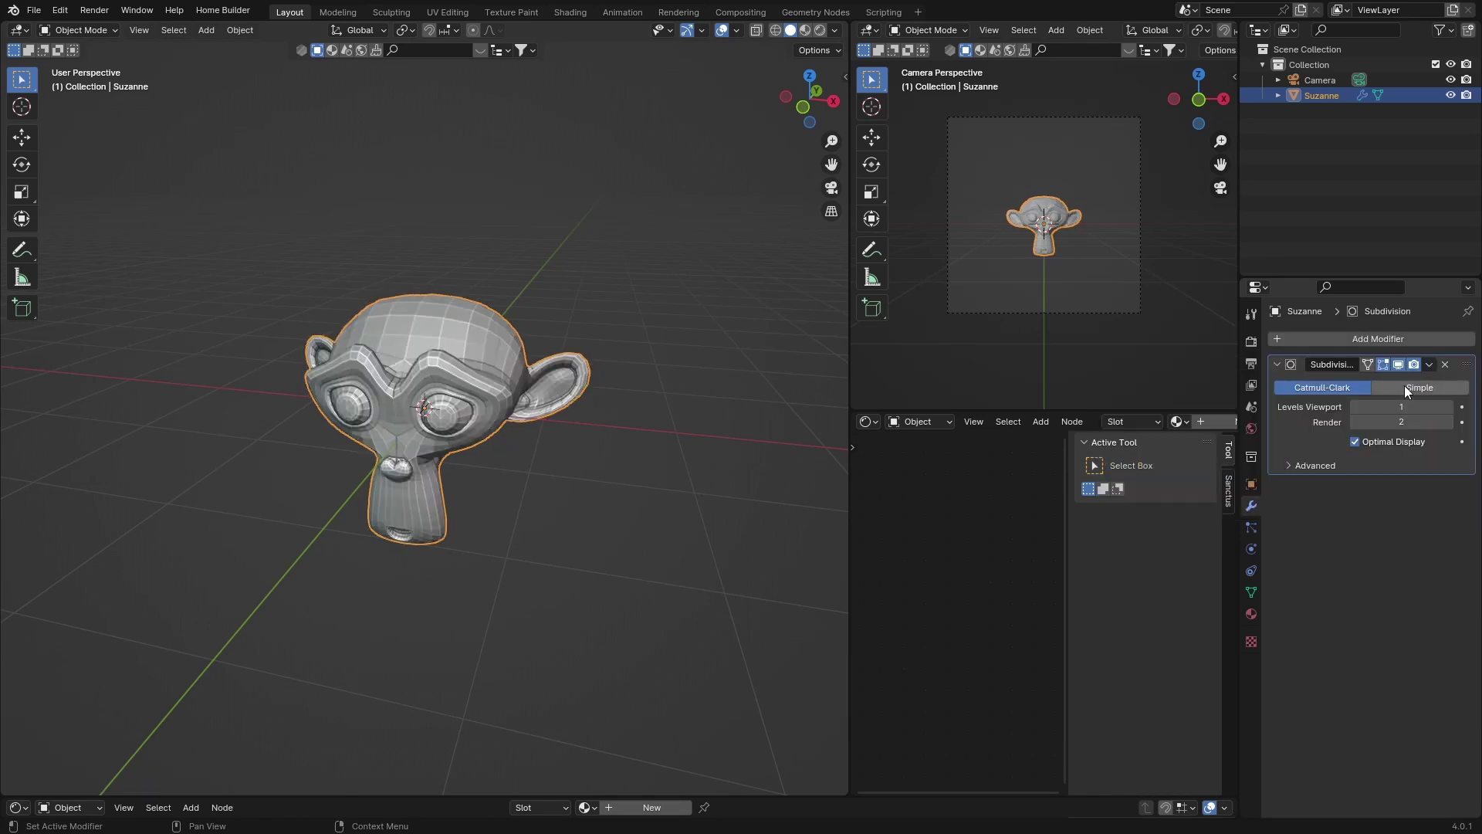
click(1450, 406)
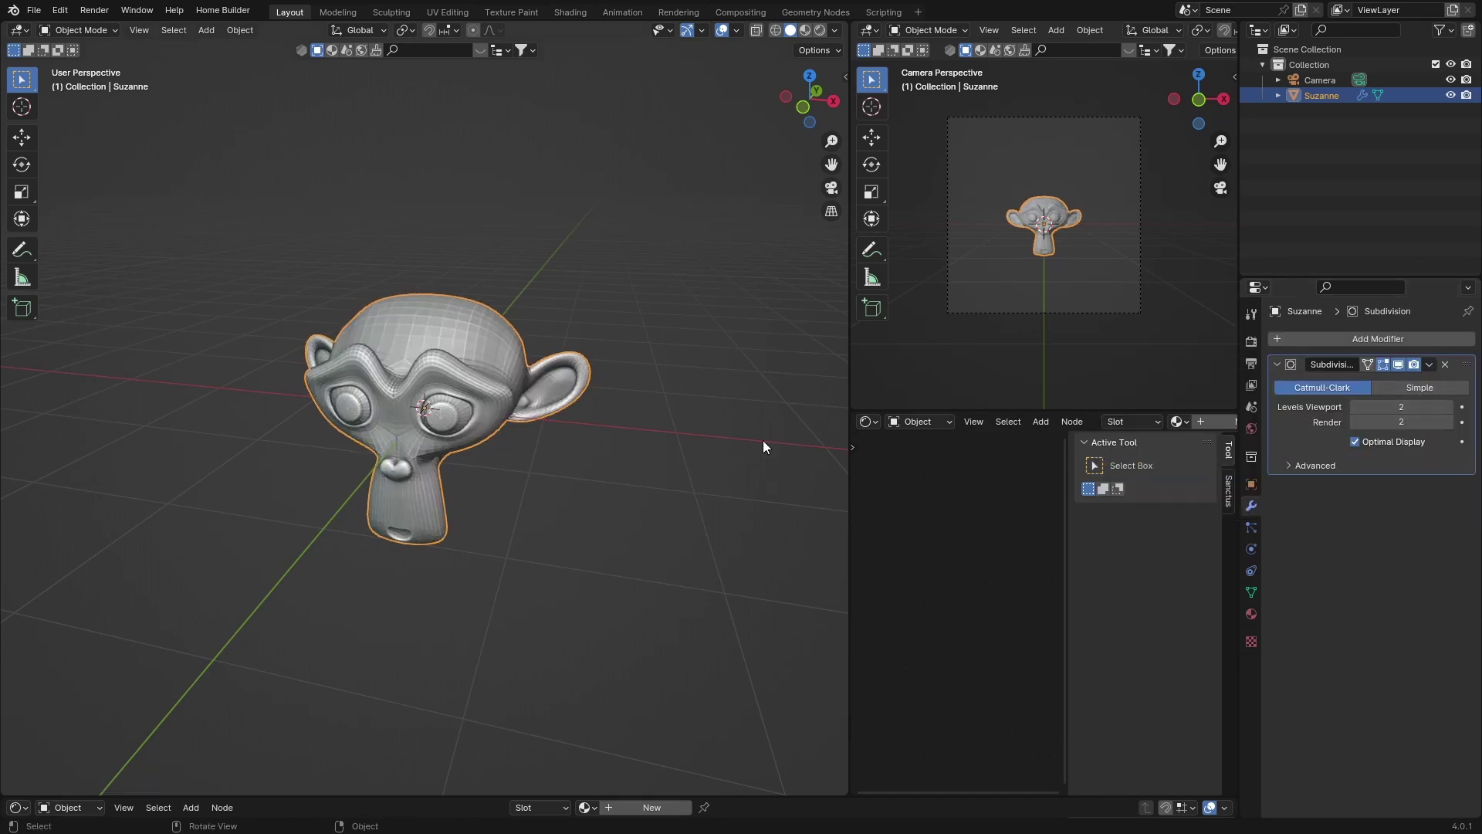
- Apply Shade Smooth to Suzanne
right_click(396, 350)
click(395, 349)
middle_drag(395, 349, 394, 421)
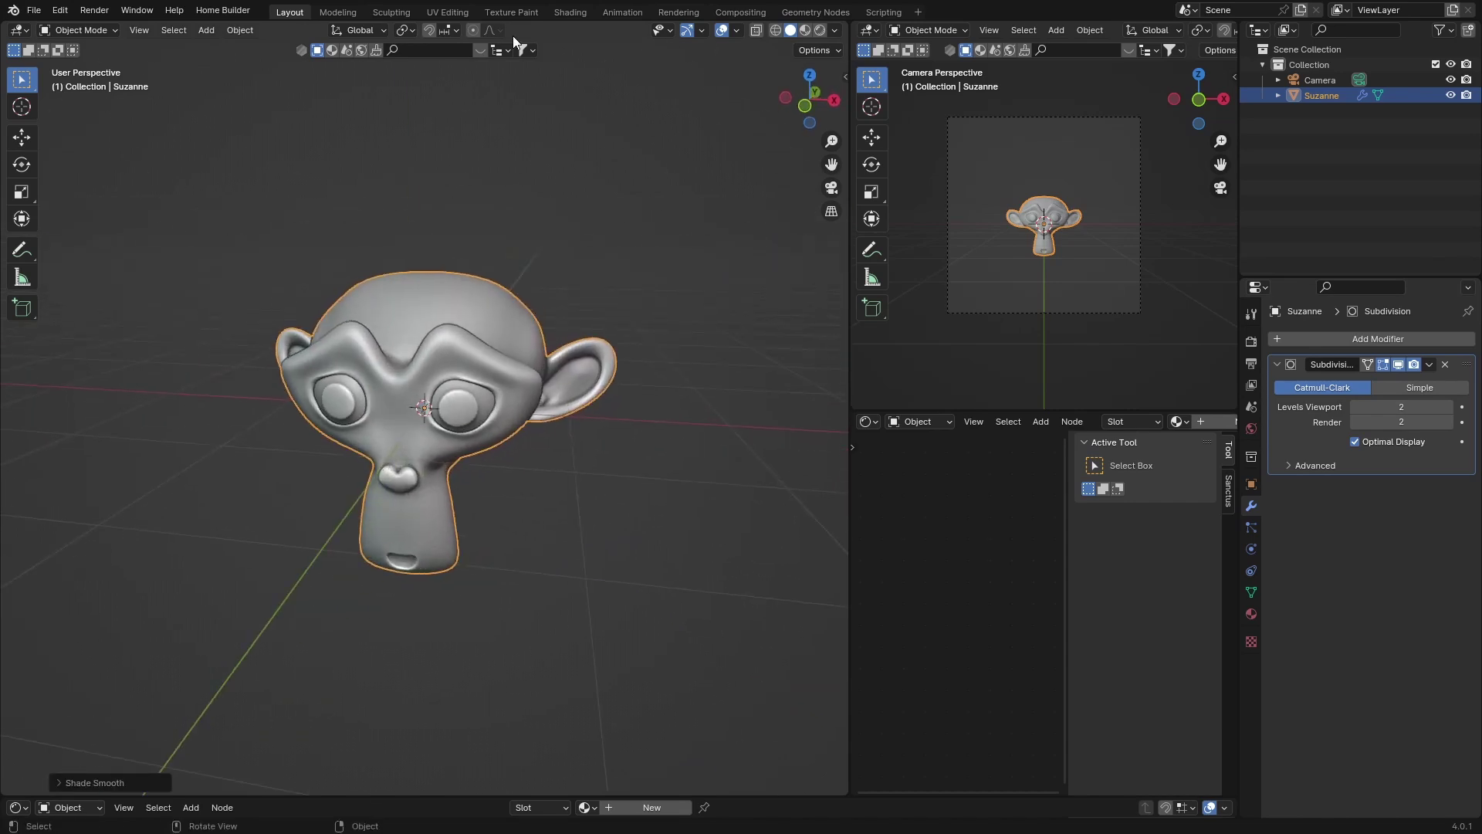
- Switch to the Shading workspace, create a new material for Suzanne, and enlarge the node editor
click(570, 12)
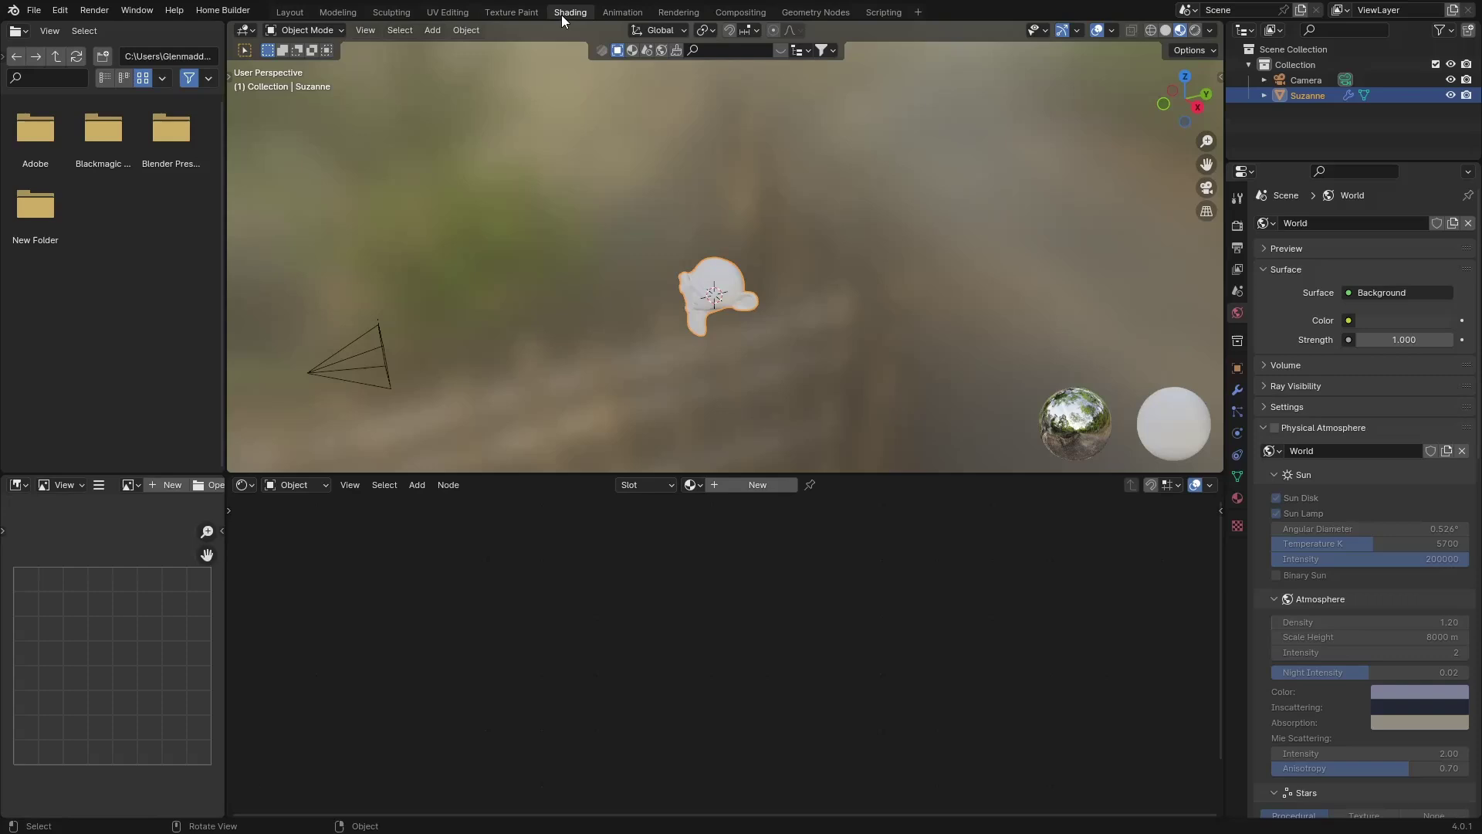
scroll(632, 341, up, 4)
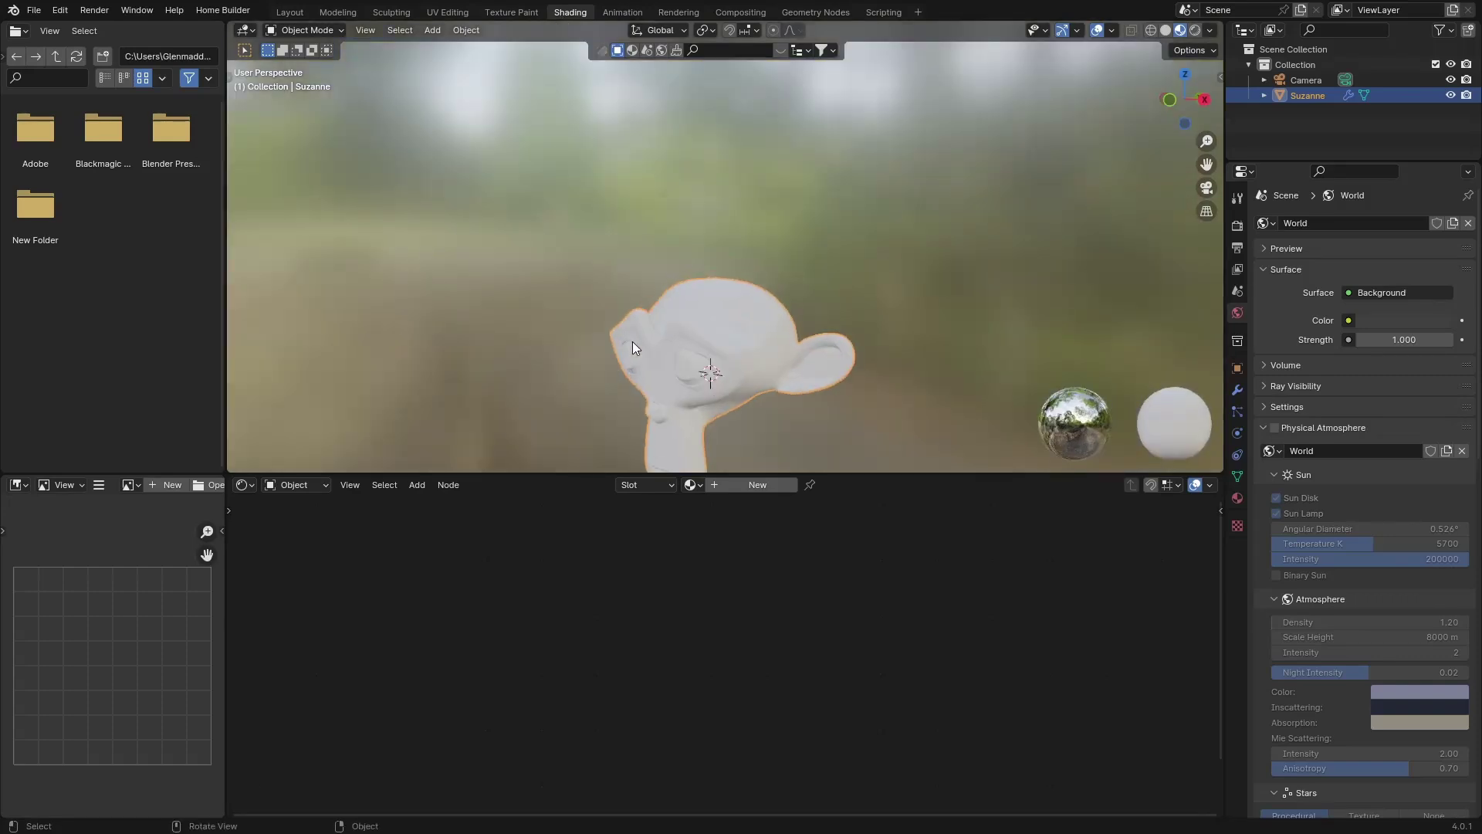
middle_drag(632, 341, 687, 201)
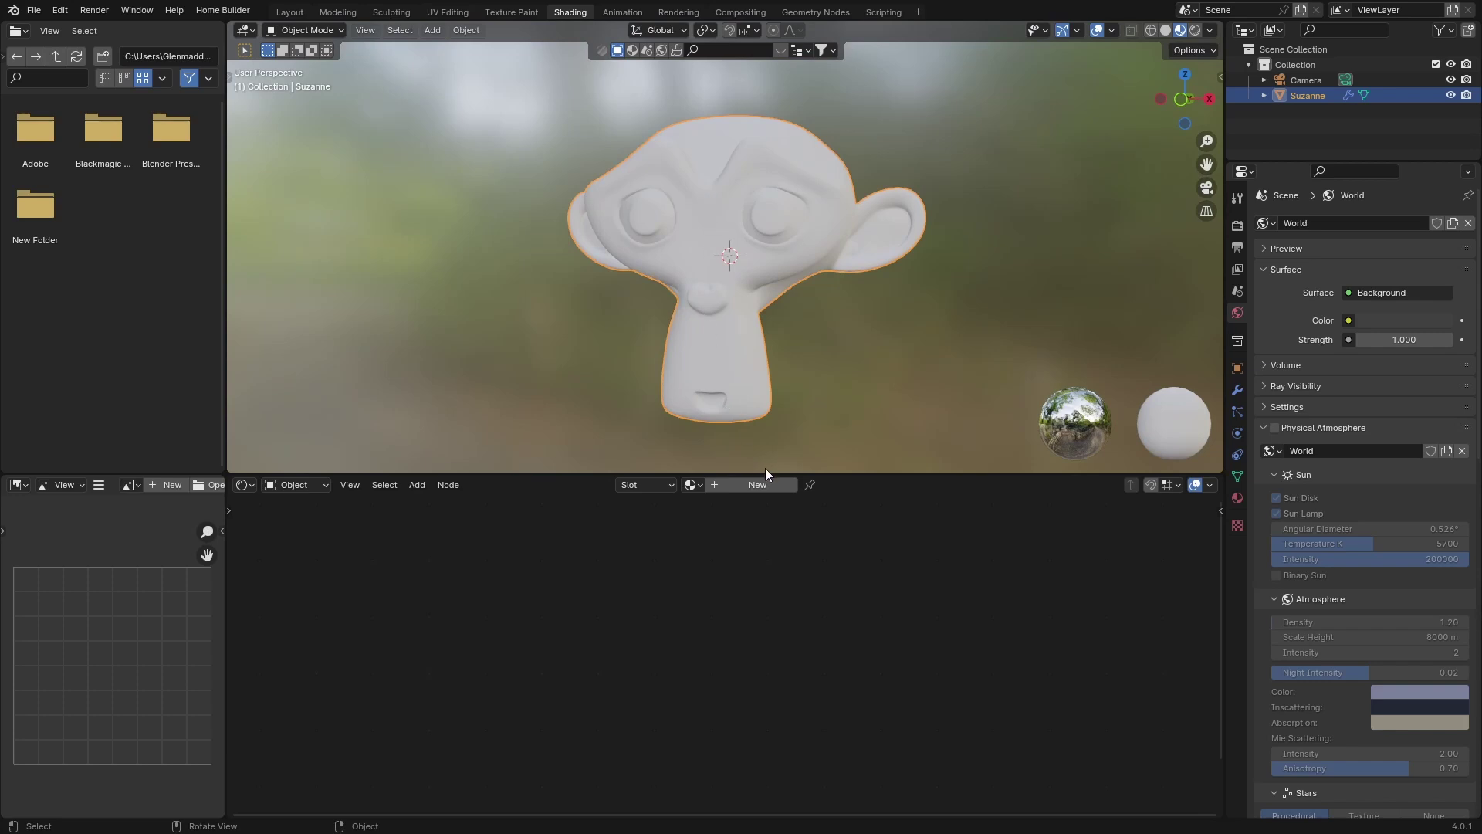
click(747, 480)
drag(561, 472, 561, 402)
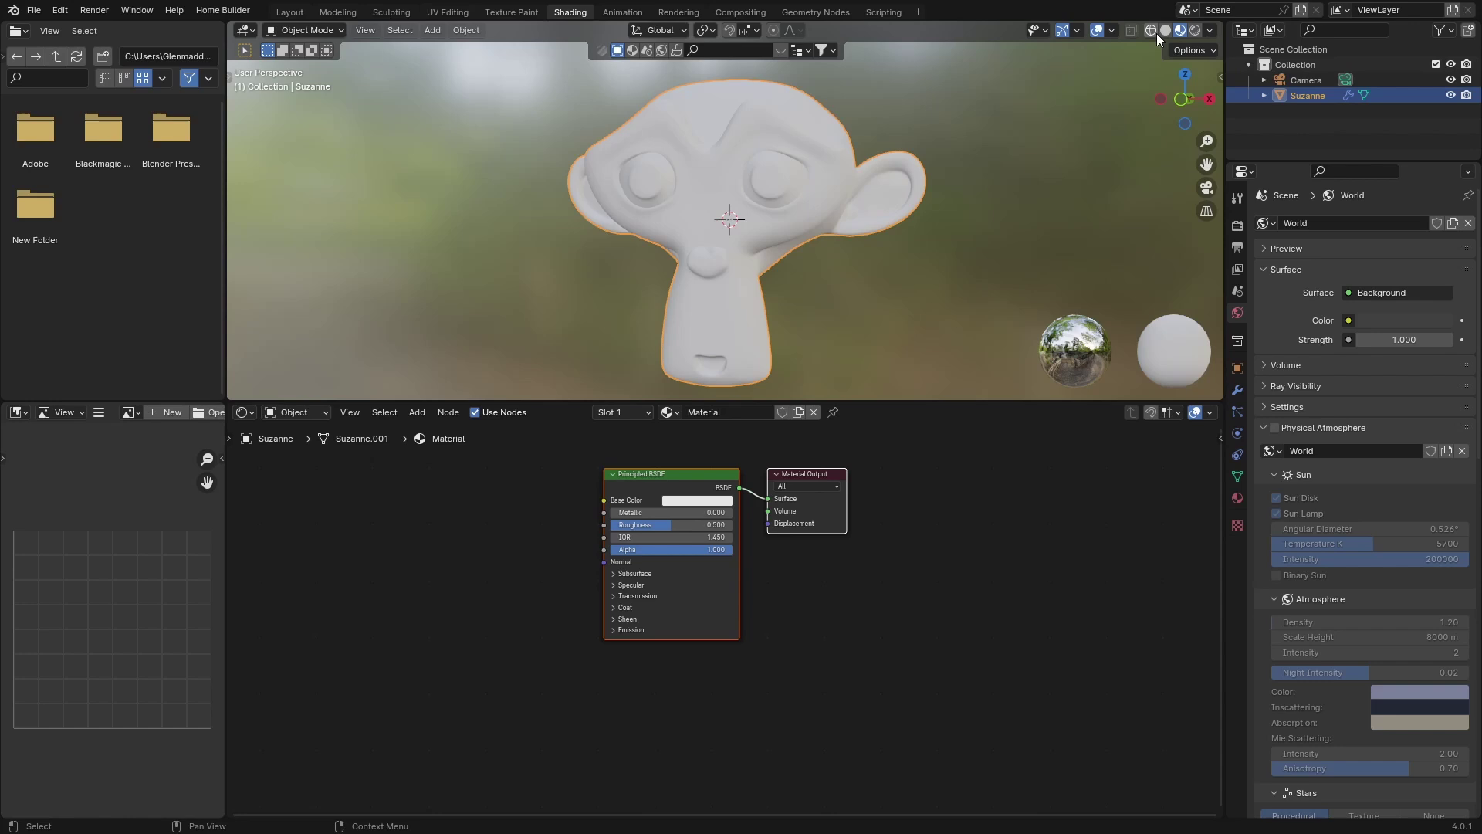
- Keep Cycles as the render engine in Render Properties
click(1237, 224)
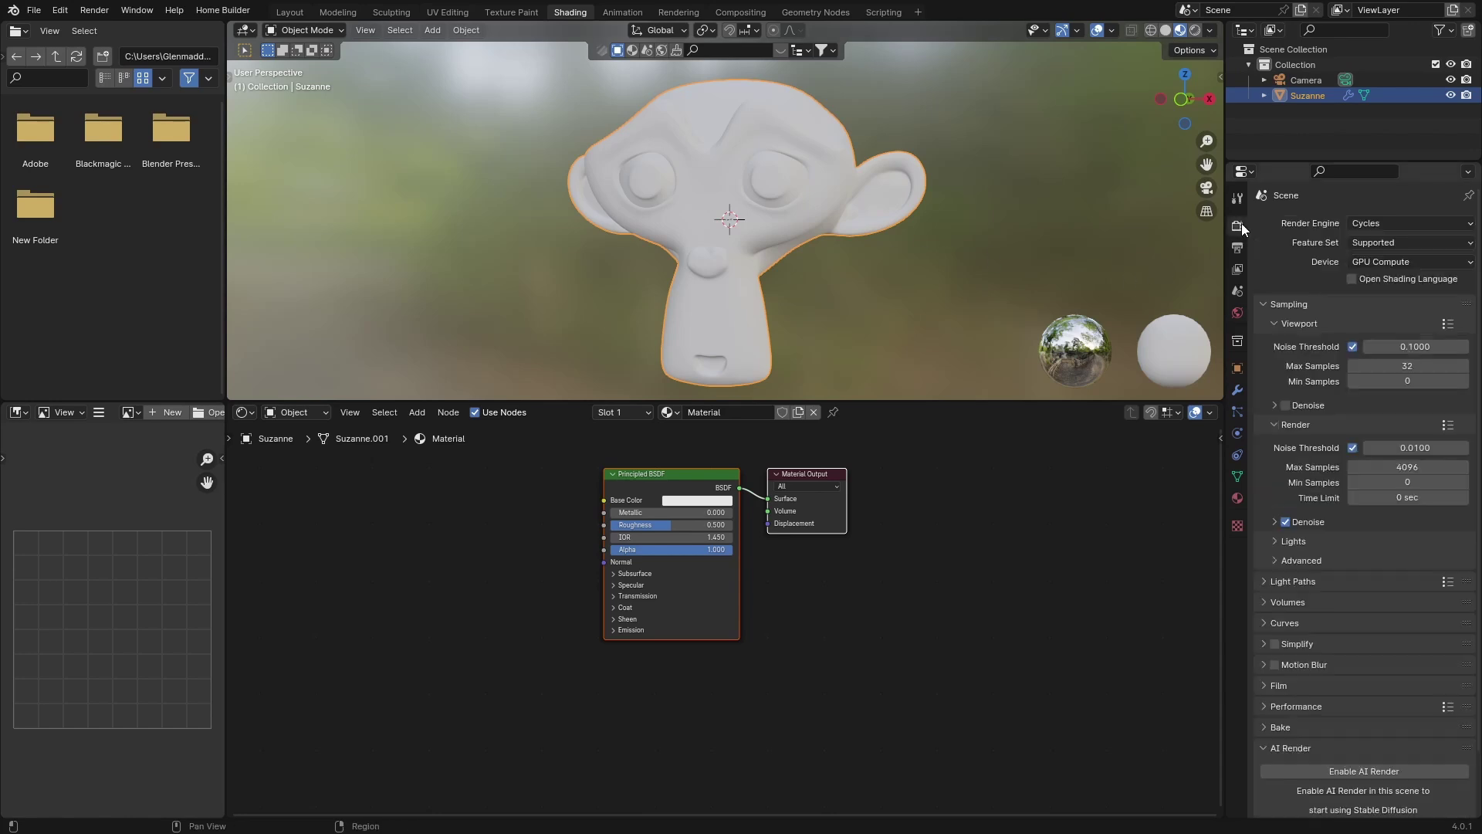
click(1365, 224)
click(1363, 276)
- Lower the viewport shading World Strength to 0 so the scene goes dark
click(1210, 30)
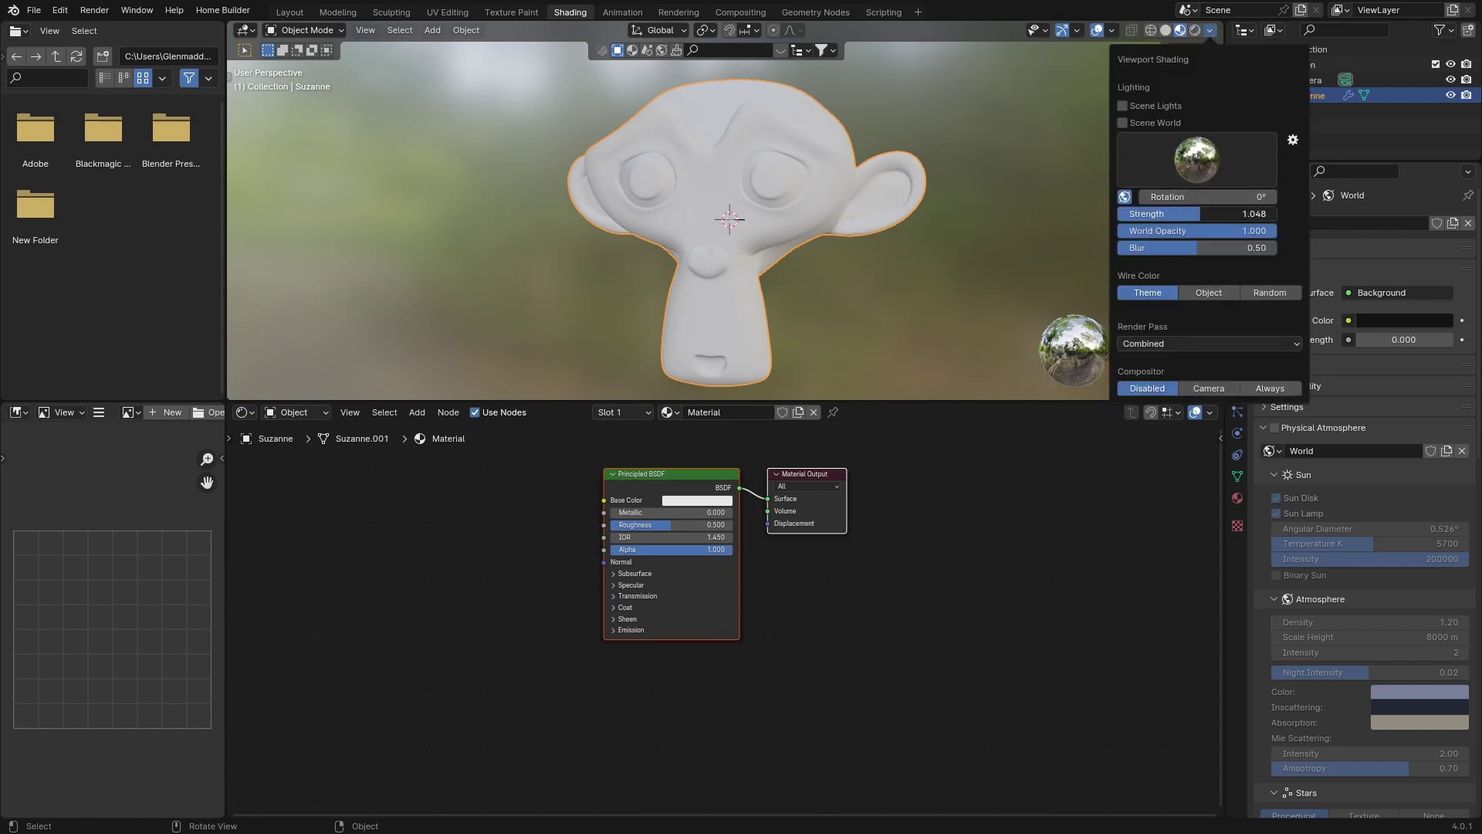
mouse_move(1178, 210)
mouse_down()
mouse_move(1120, 213)
mouse_move(1142, 213)
mouse_up()
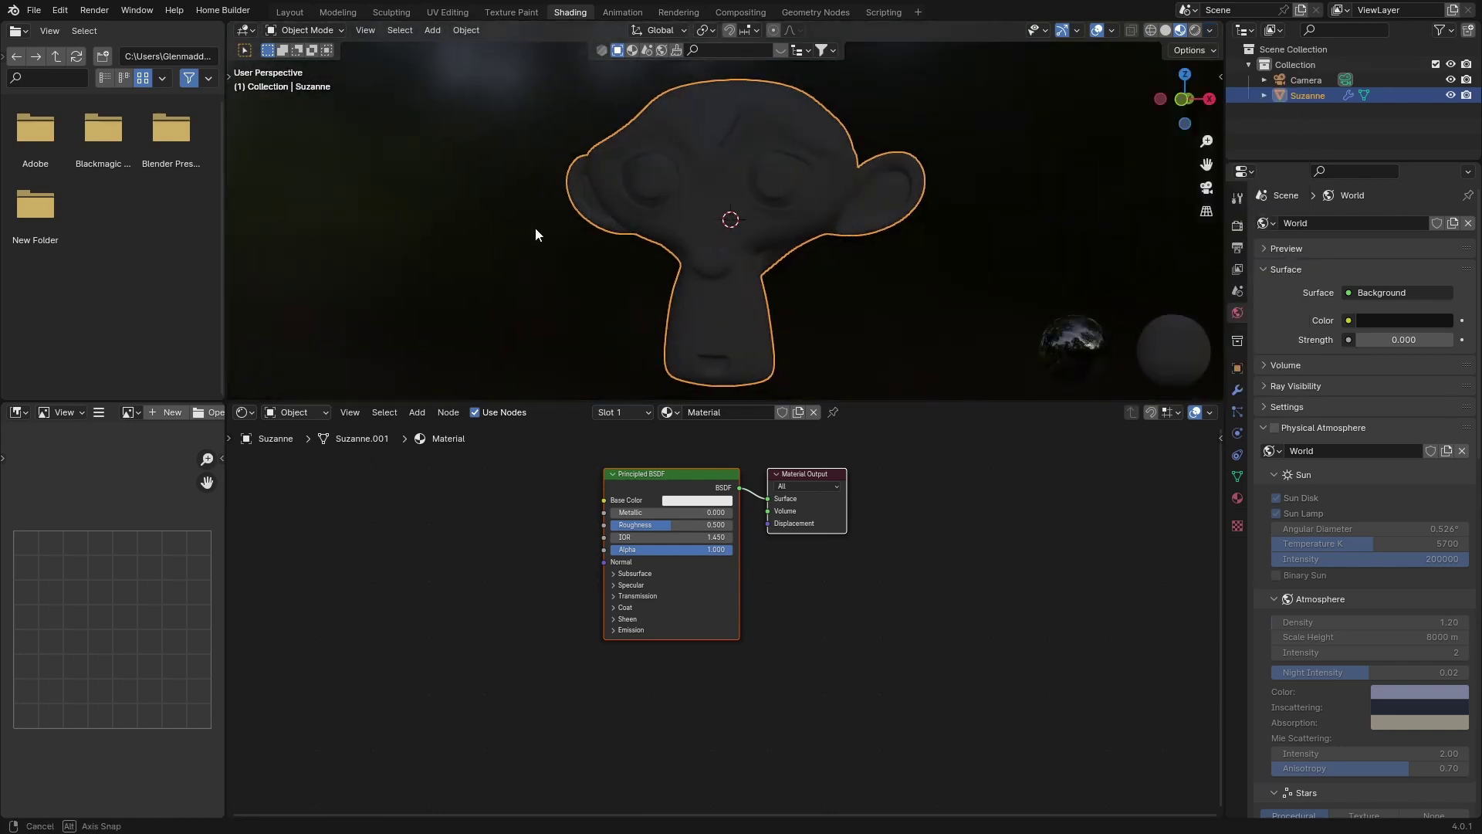
middle_drag(534, 227, 499, 230)
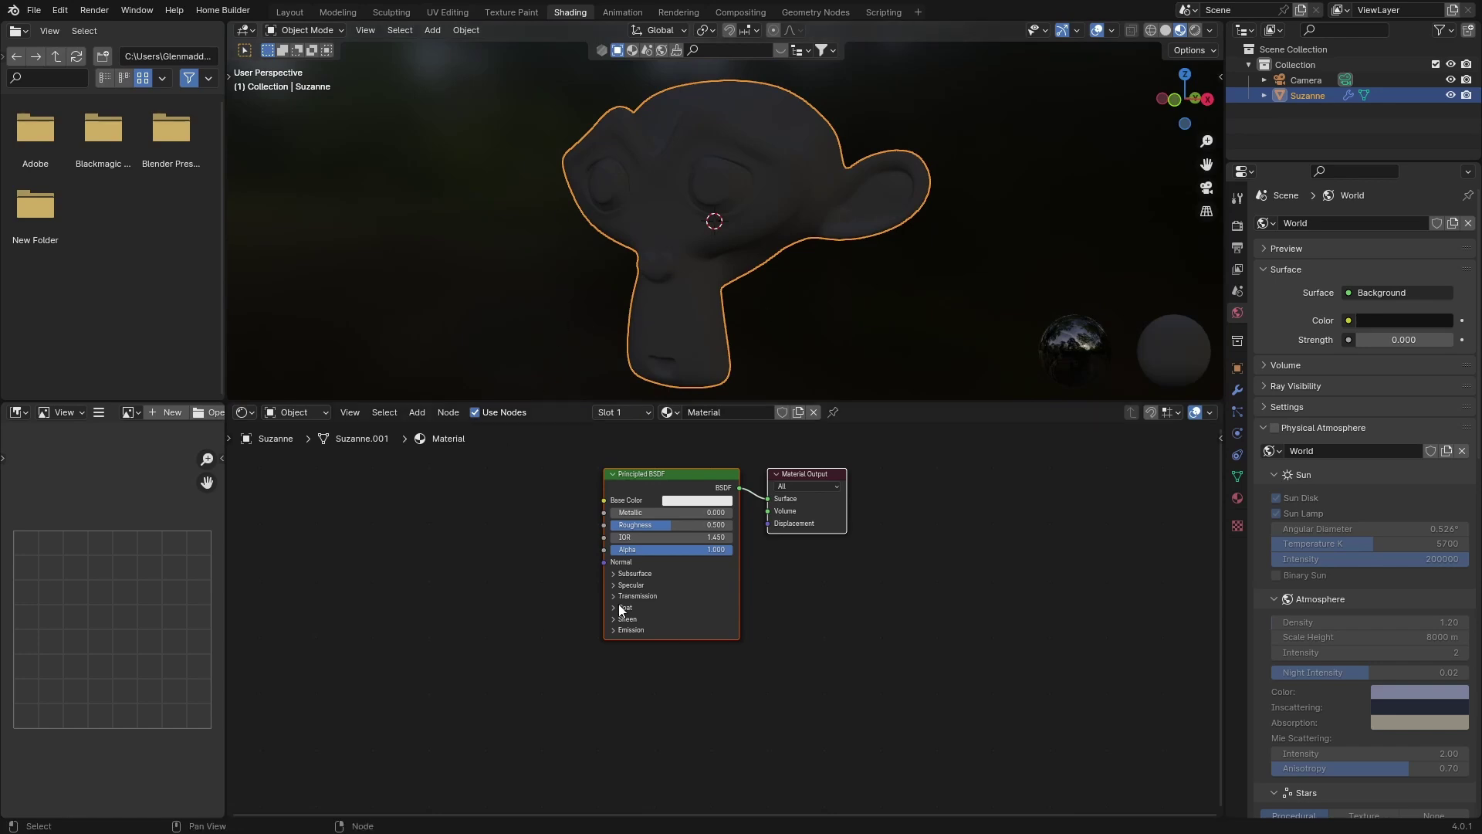
- Darken the Principled BSDF base colour to near-black and move the Material Output node right
click(698, 501)
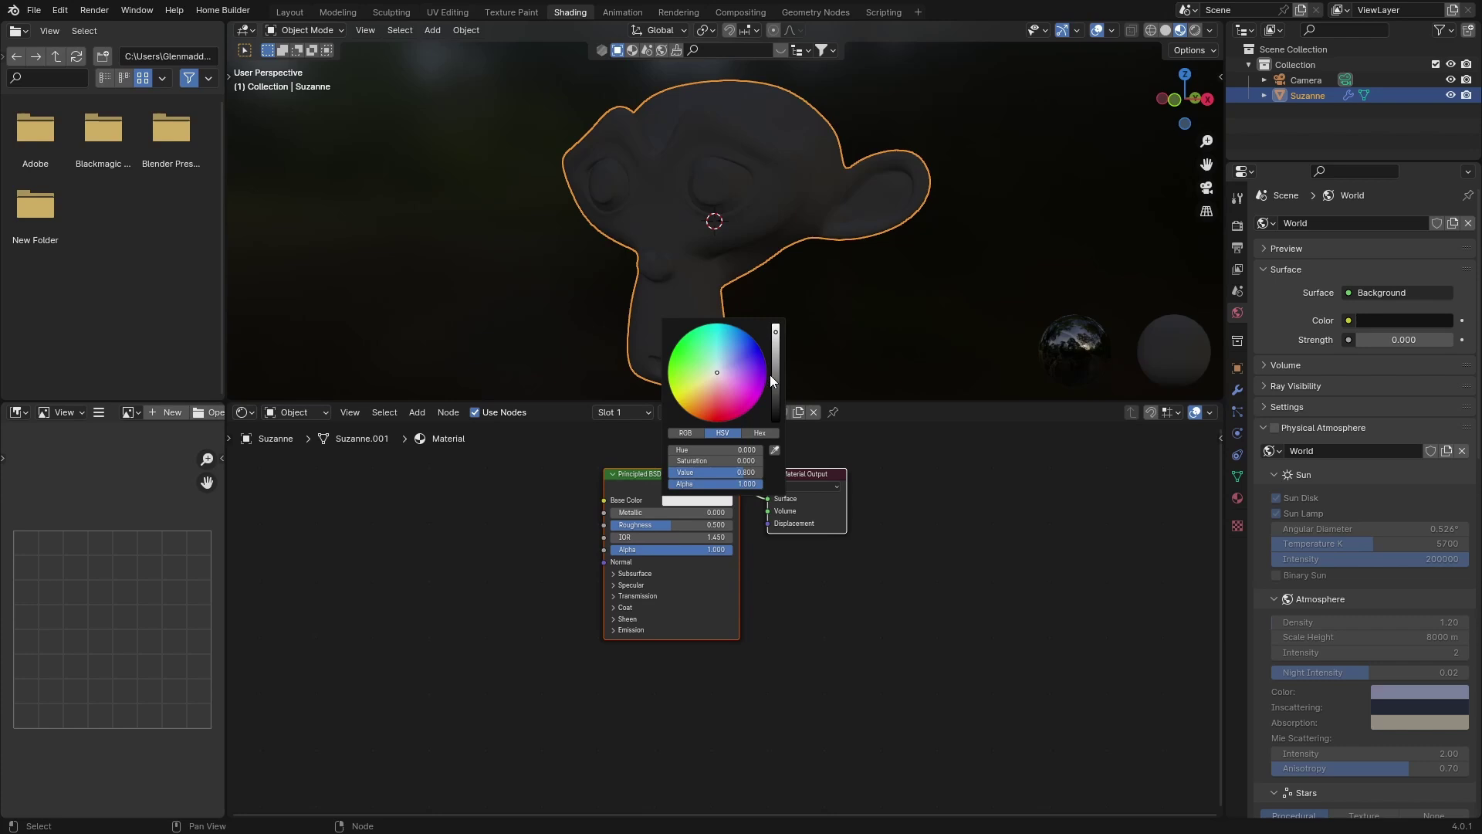
drag(775, 334, 776, 388)
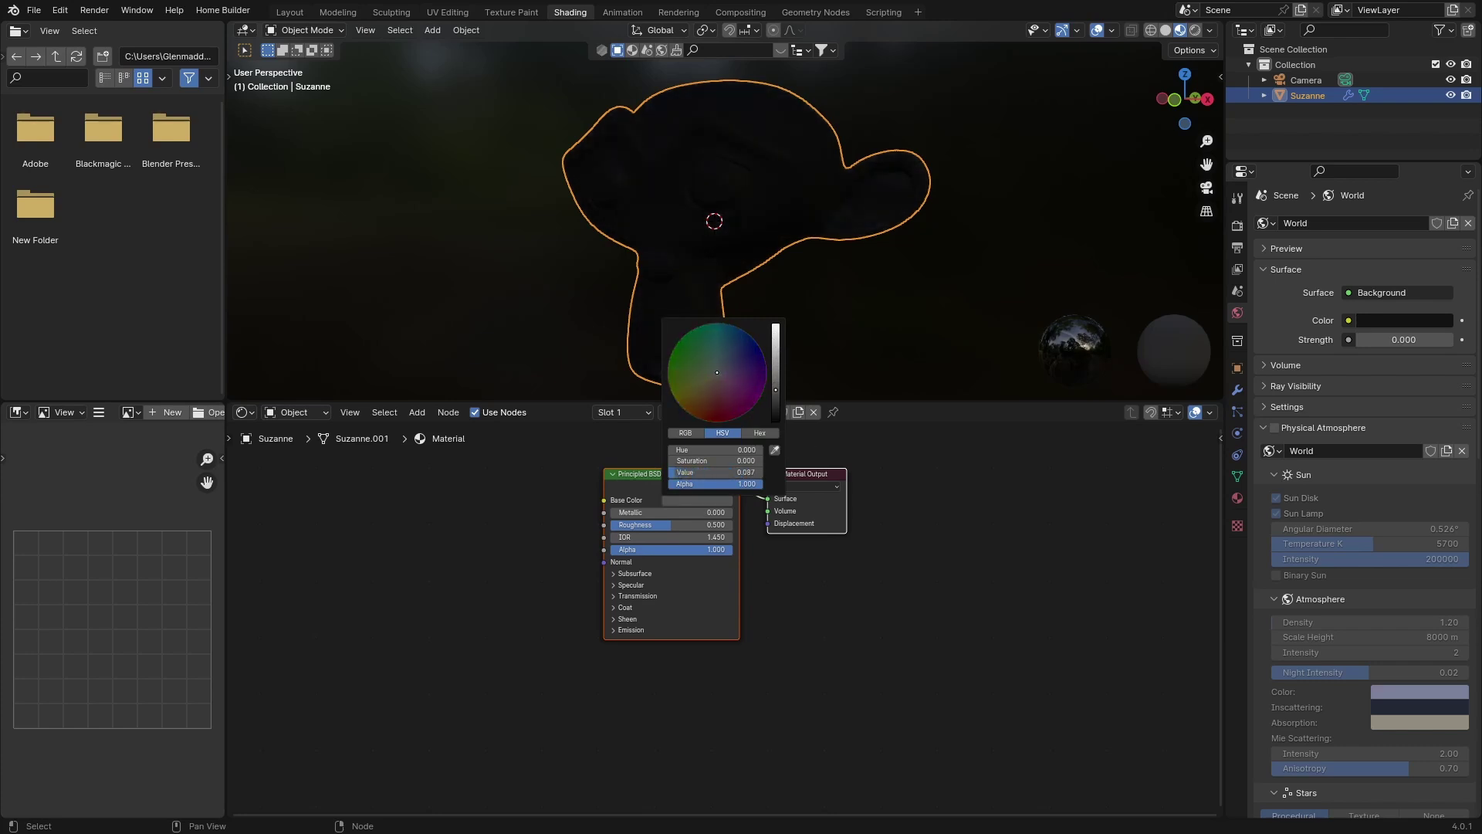
key(g)
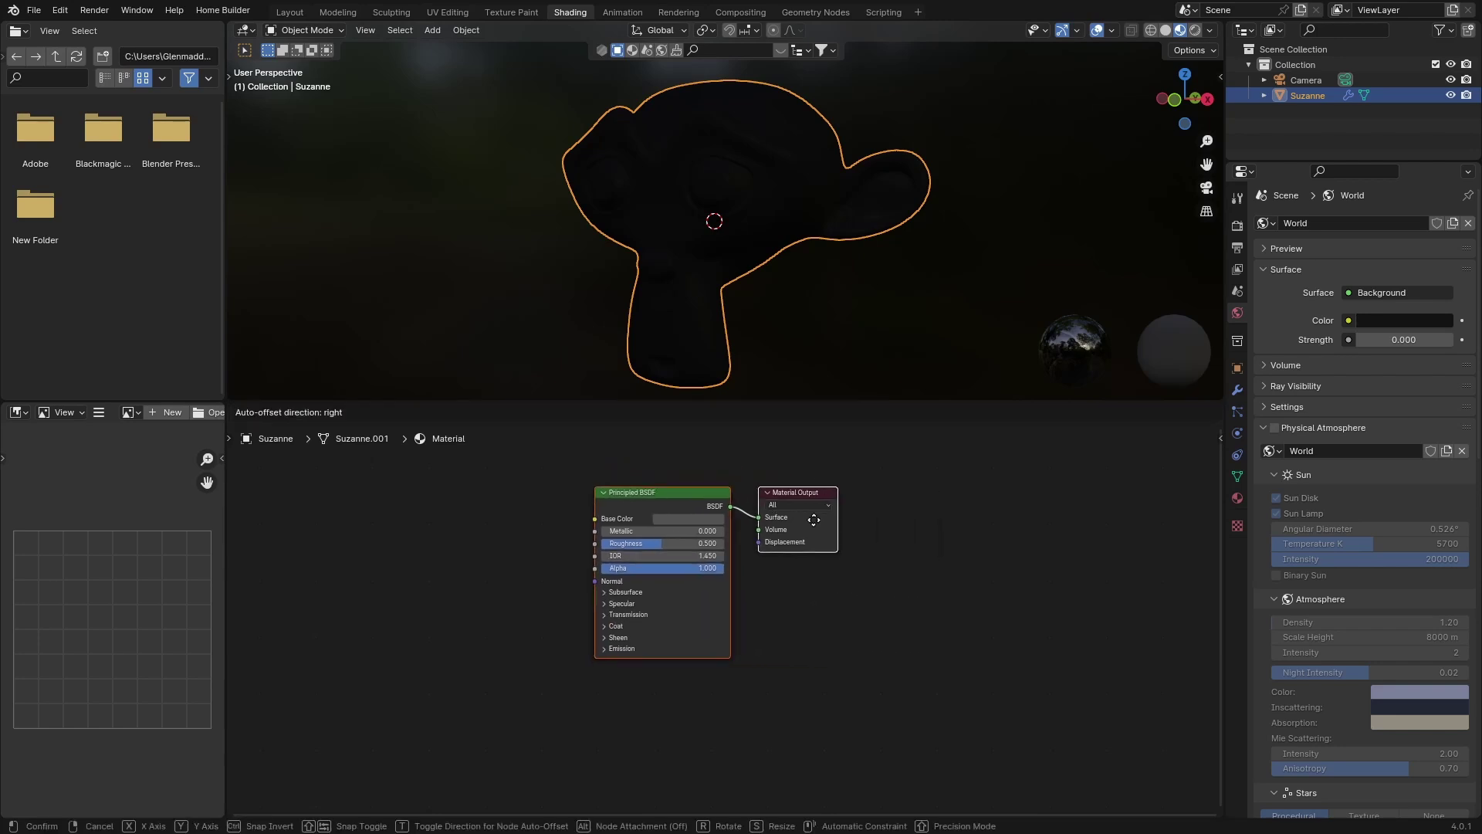
click(970, 537)
- Insert a Mix Shader into the link between Principled BSDF and Material Output
key(shift+a)
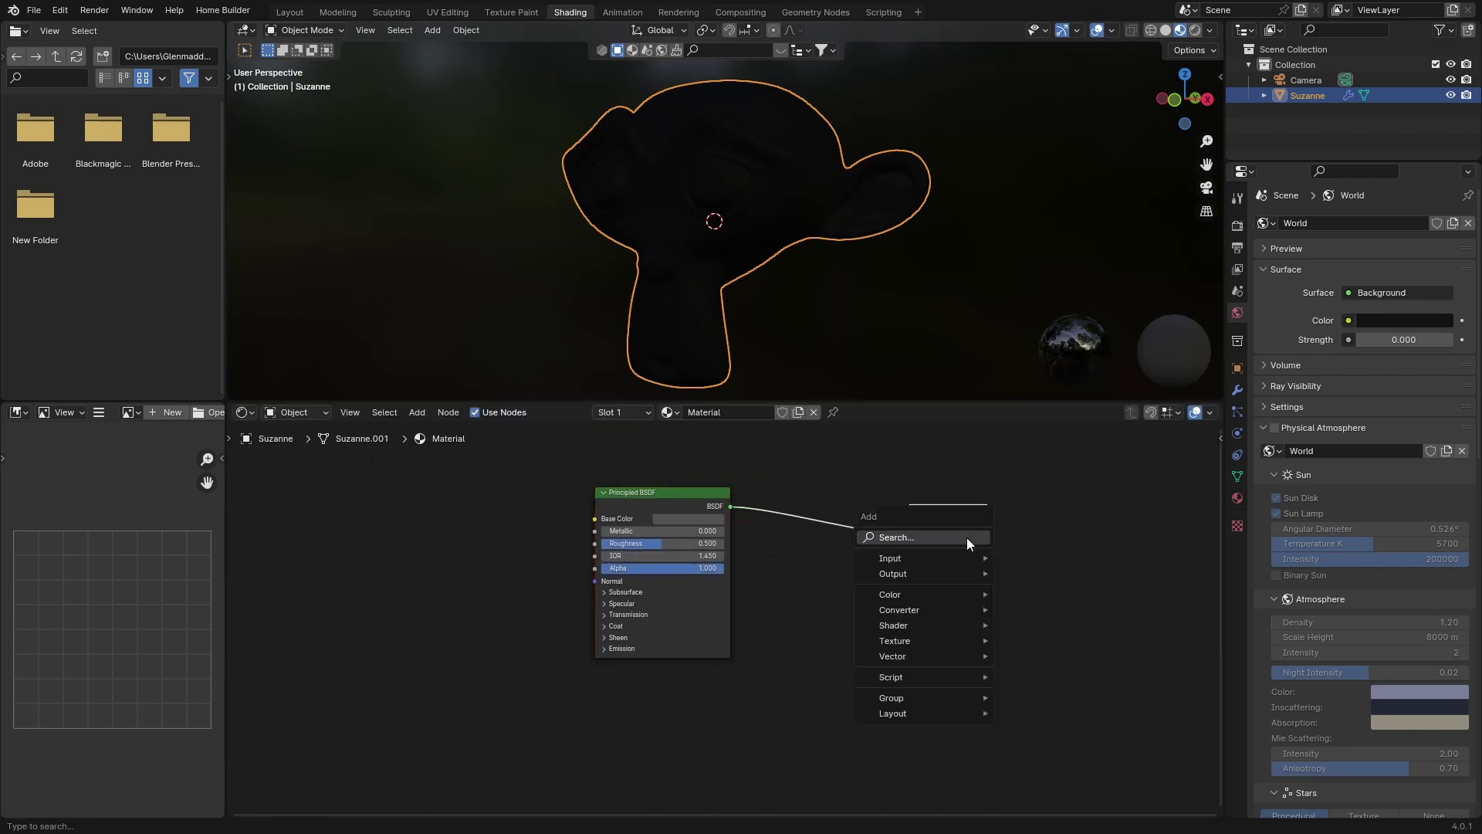
text(mi)
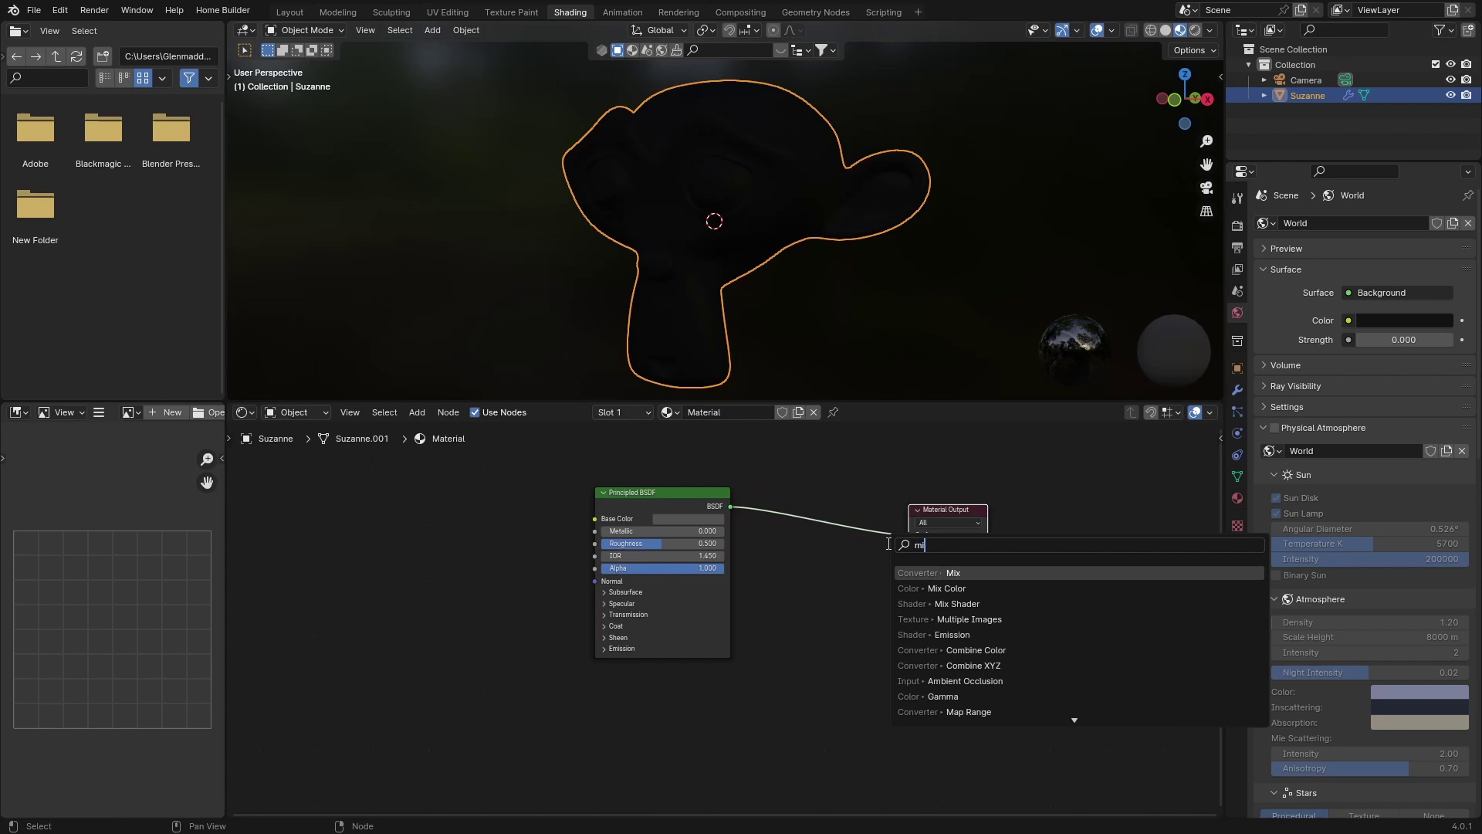
text(x)
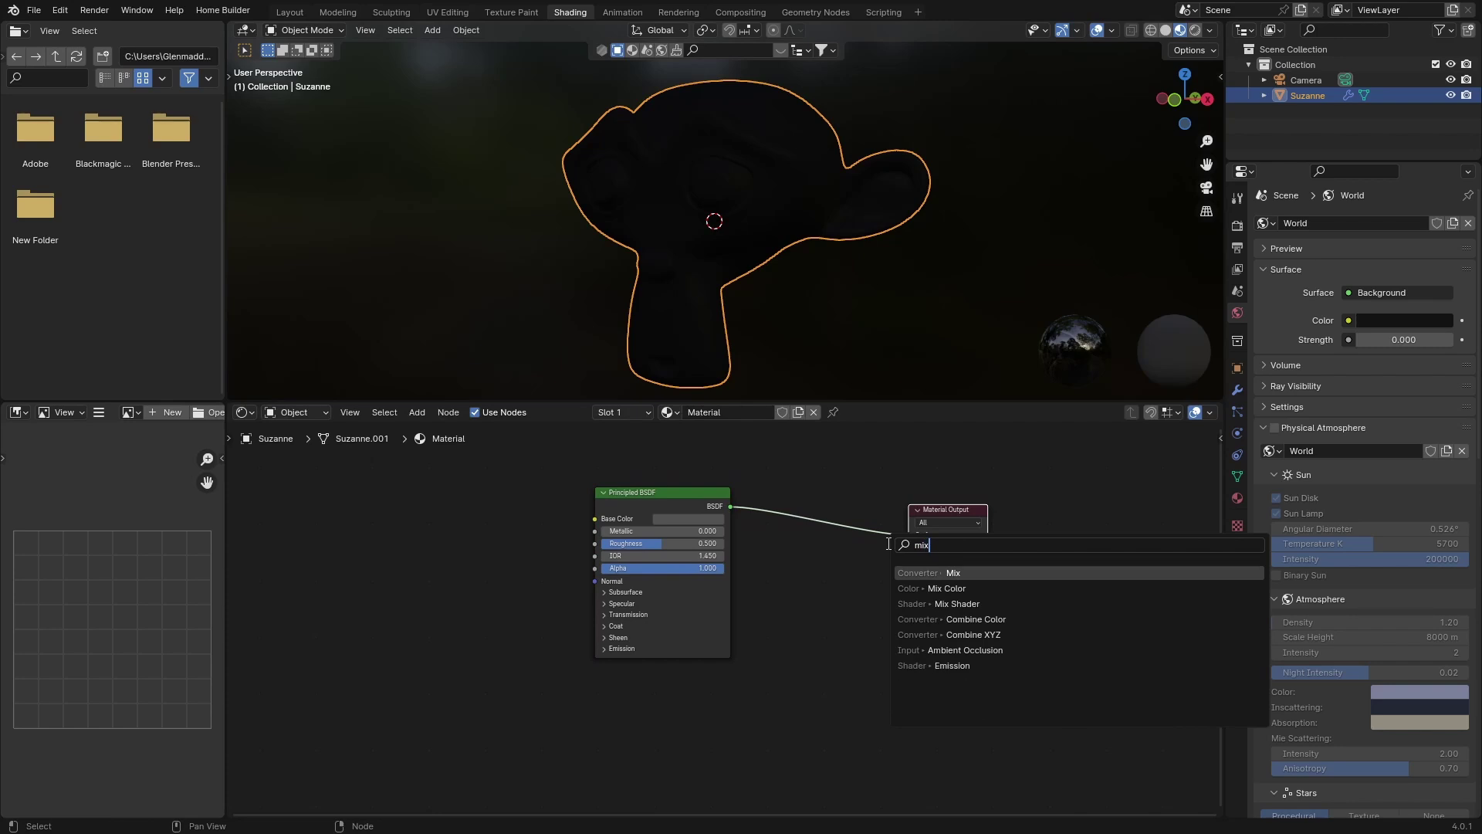
key(Down)
key(Down)
key(Return)
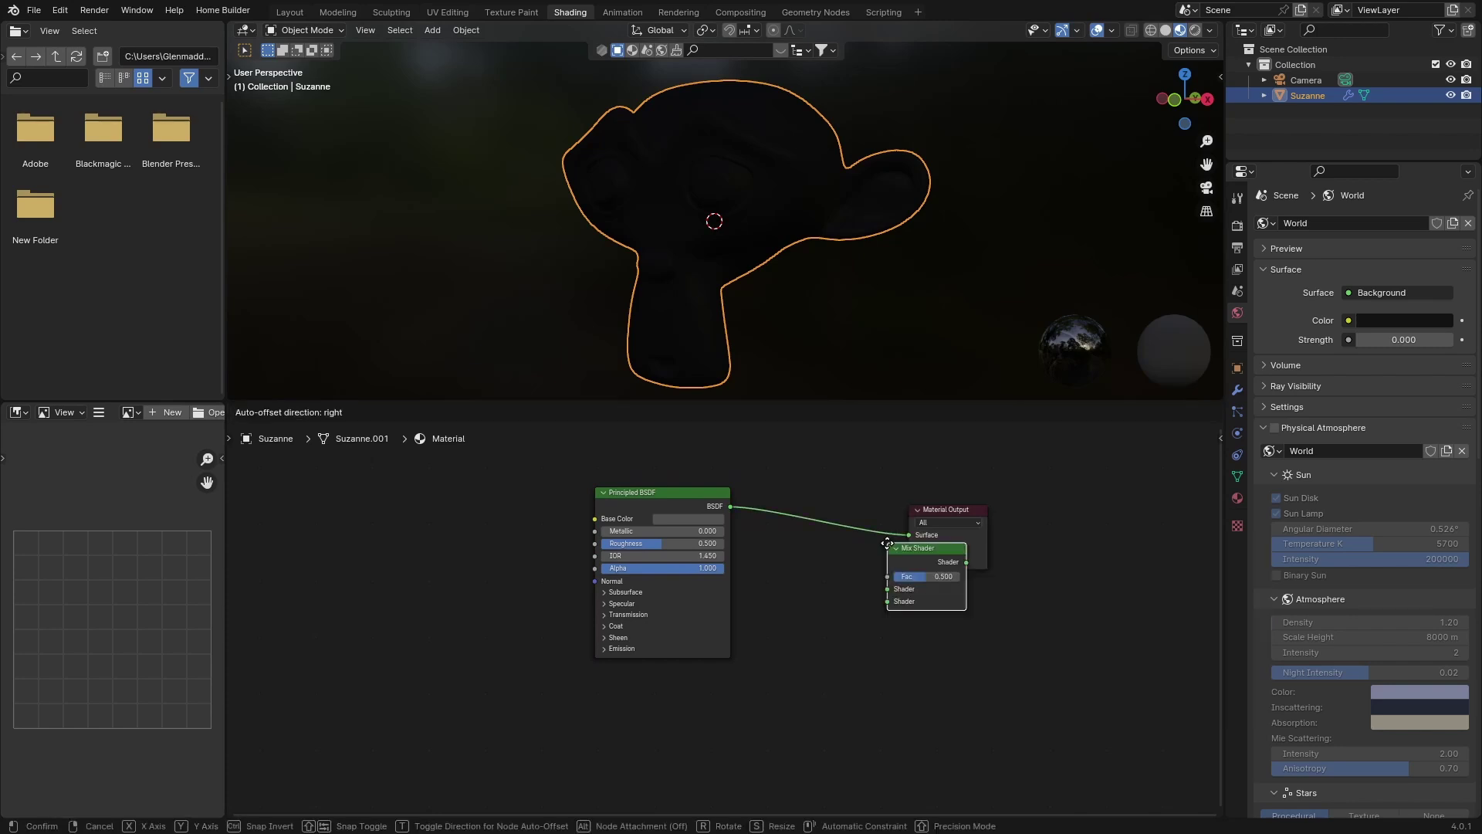
click(788, 510)
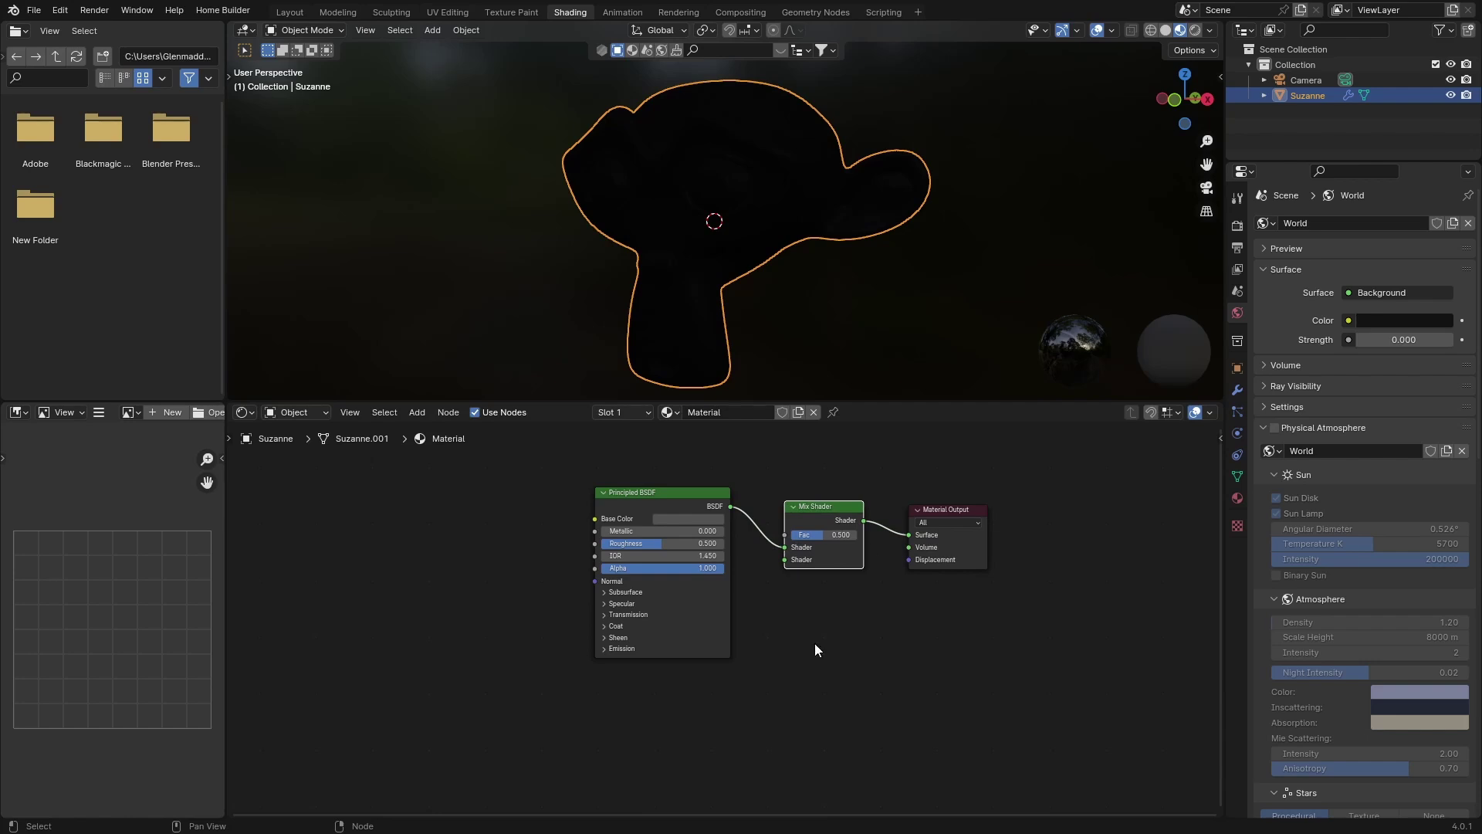
- Add an Emission node below the Principled BSDF and link it to the Mix Shader's second Shader input
middle_drag(599, 684, 539, 632)
key(shift+a)
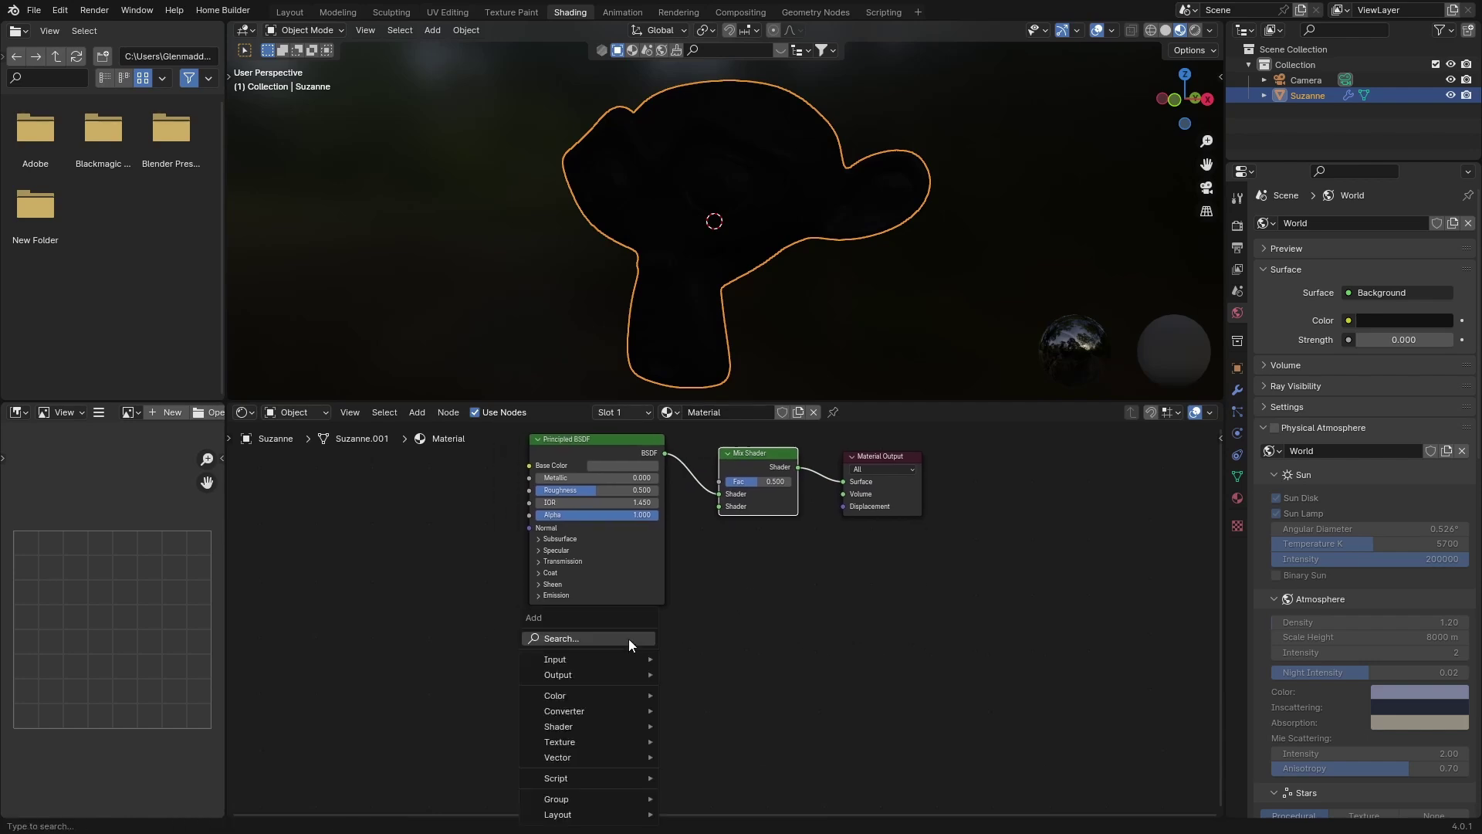
click(628, 638)
text(emi)
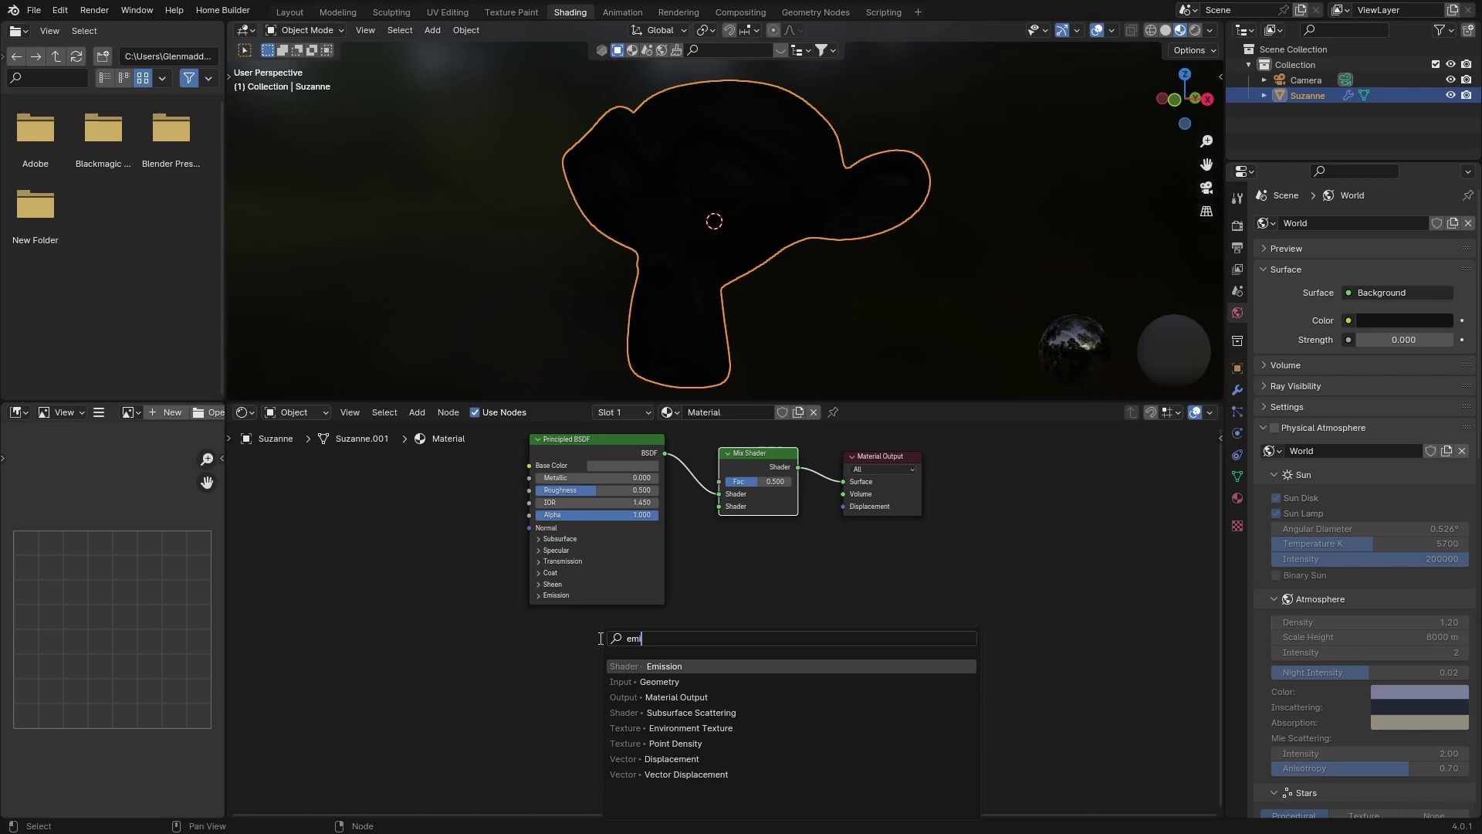
key(Return)
click(648, 652)
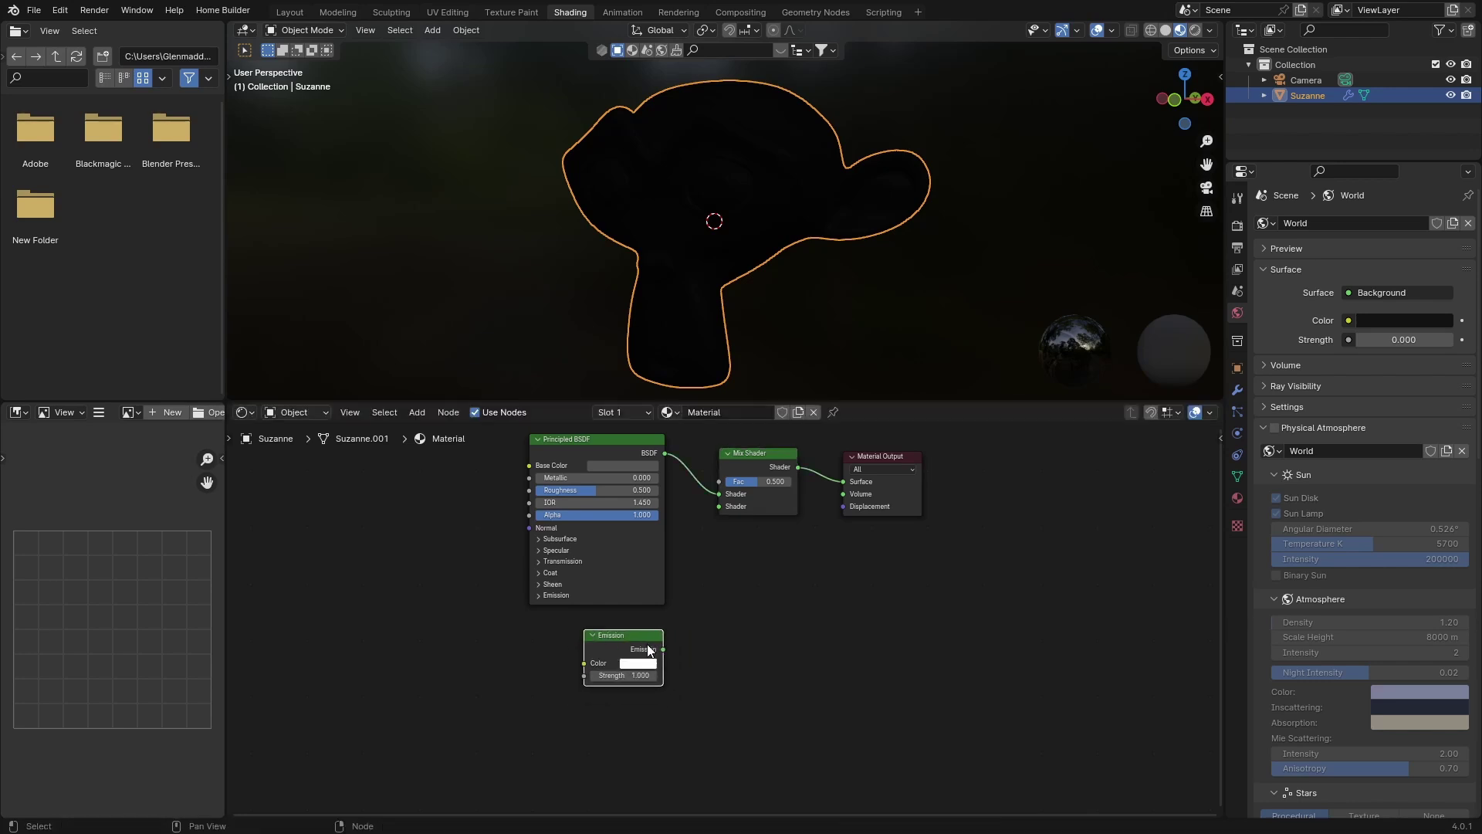
drag(663, 648, 724, 506)
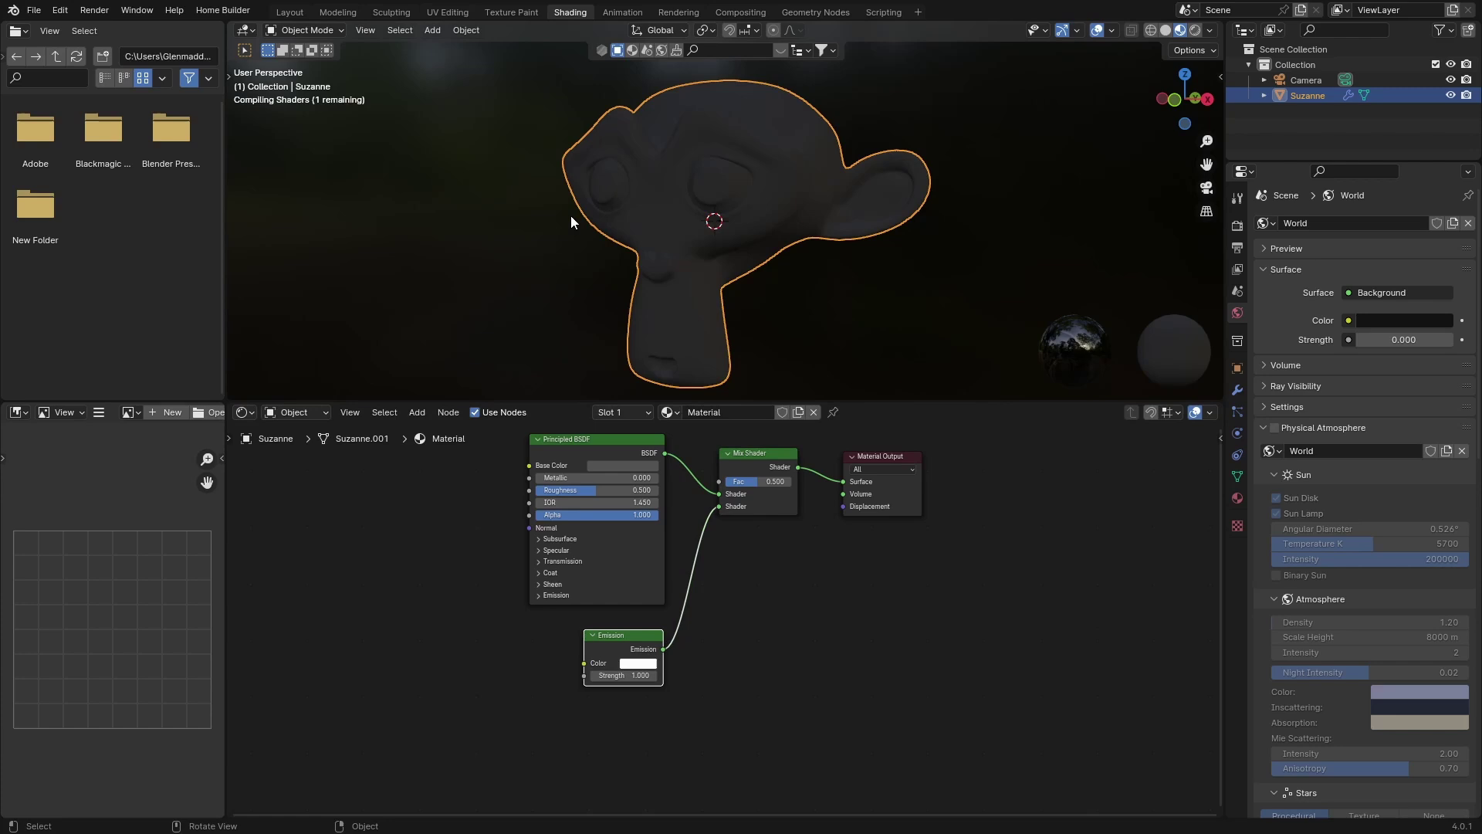
- Set the Emission colour to saturated orange and Strength to 15, then raise the Mix Shader node
click(637, 663)
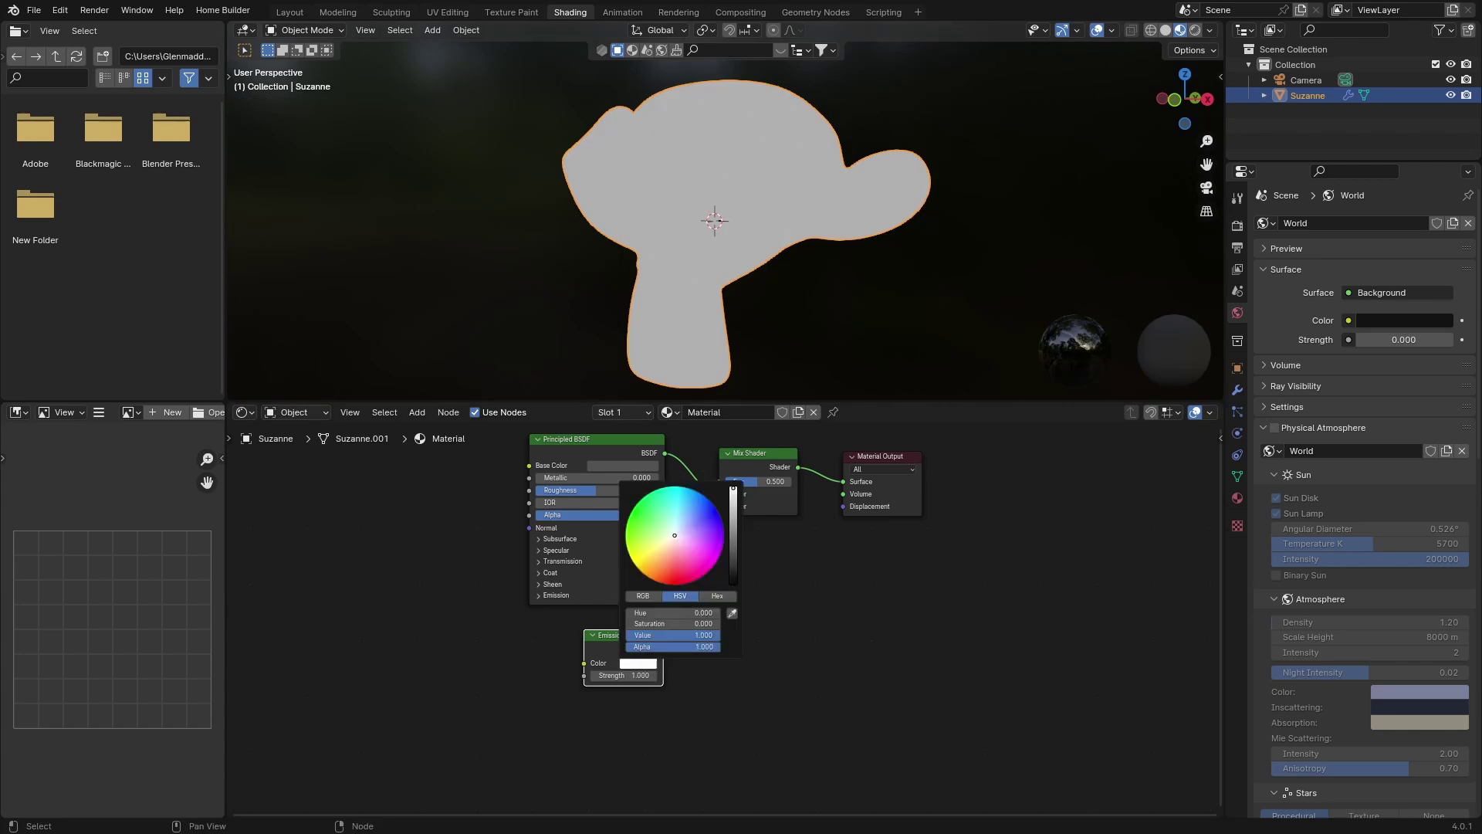
drag(675, 535, 641, 572)
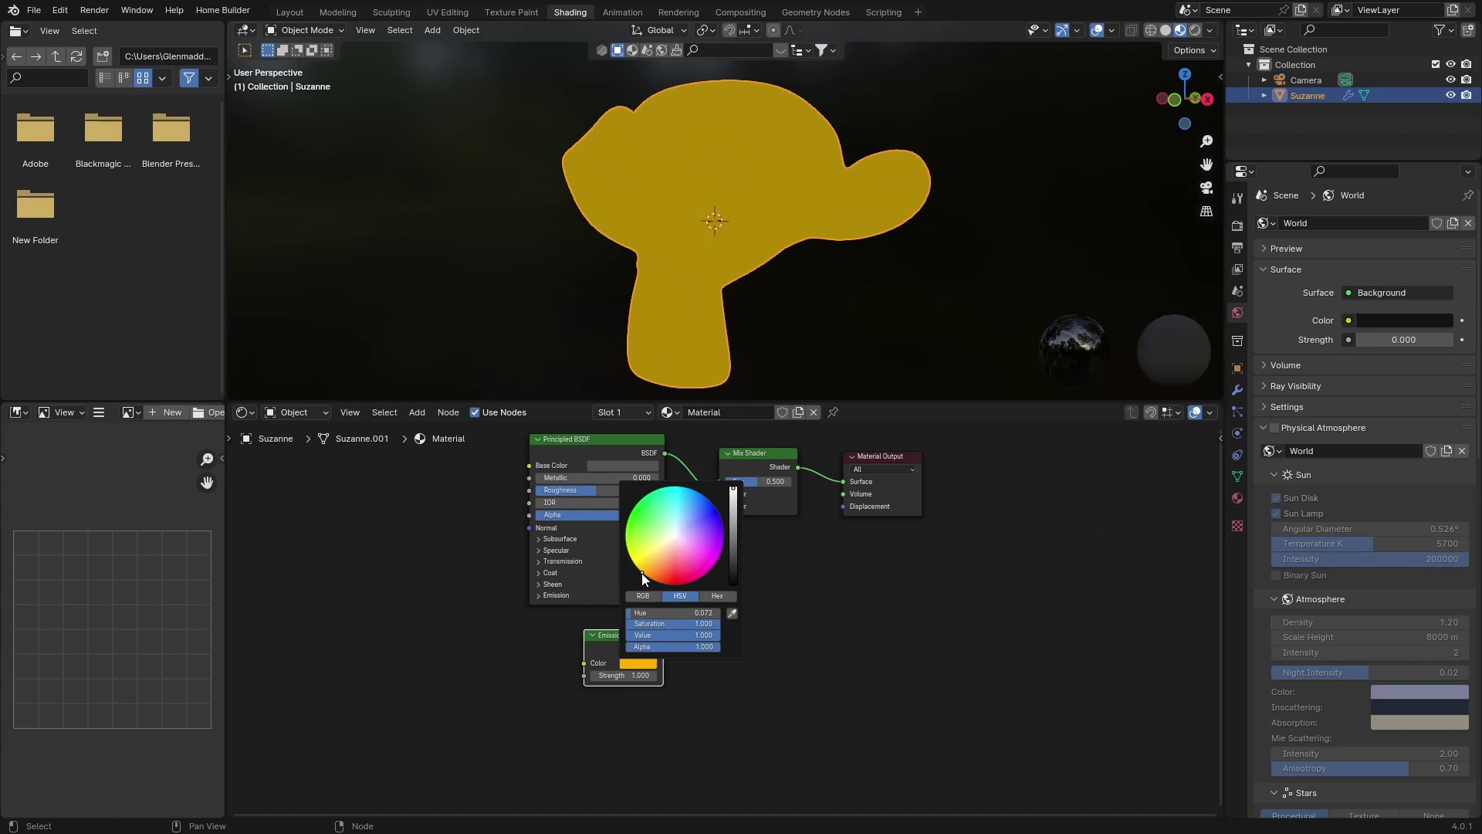
click(642, 676)
key(BackSpace)
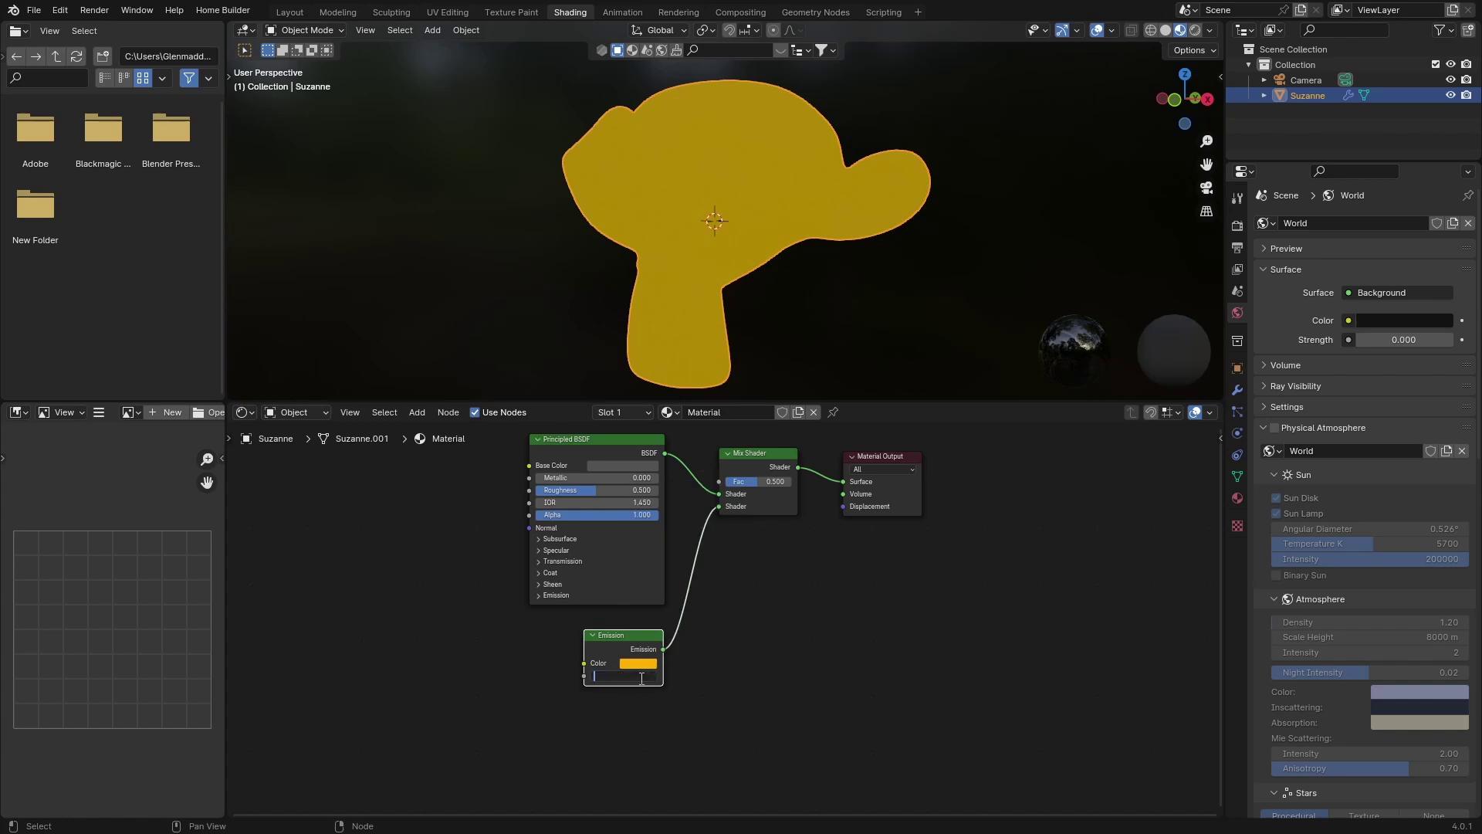
text(15)
key(Return)
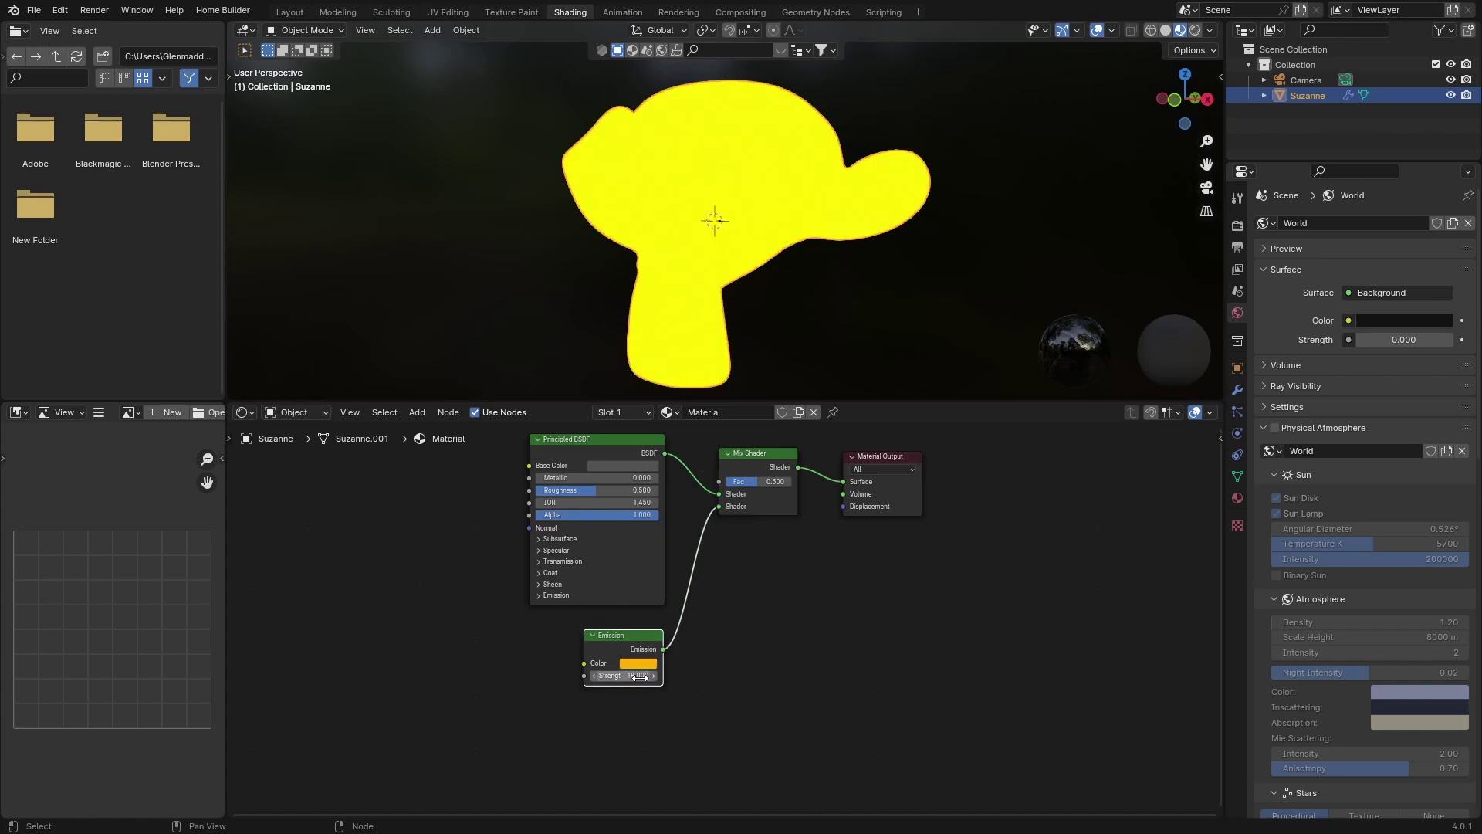
middle_drag(450, 498, 449, 614)
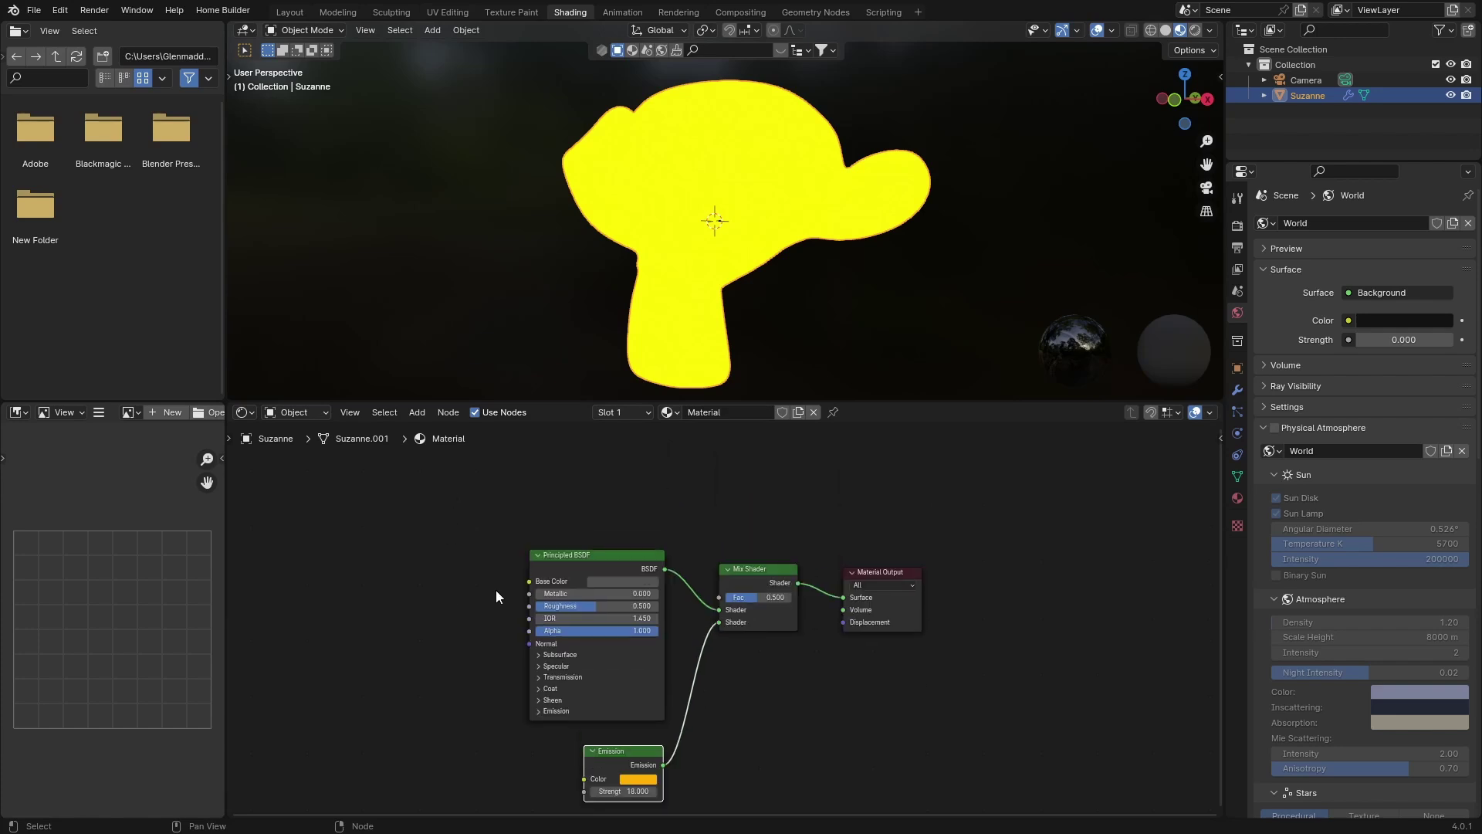
drag(746, 585, 768, 494)
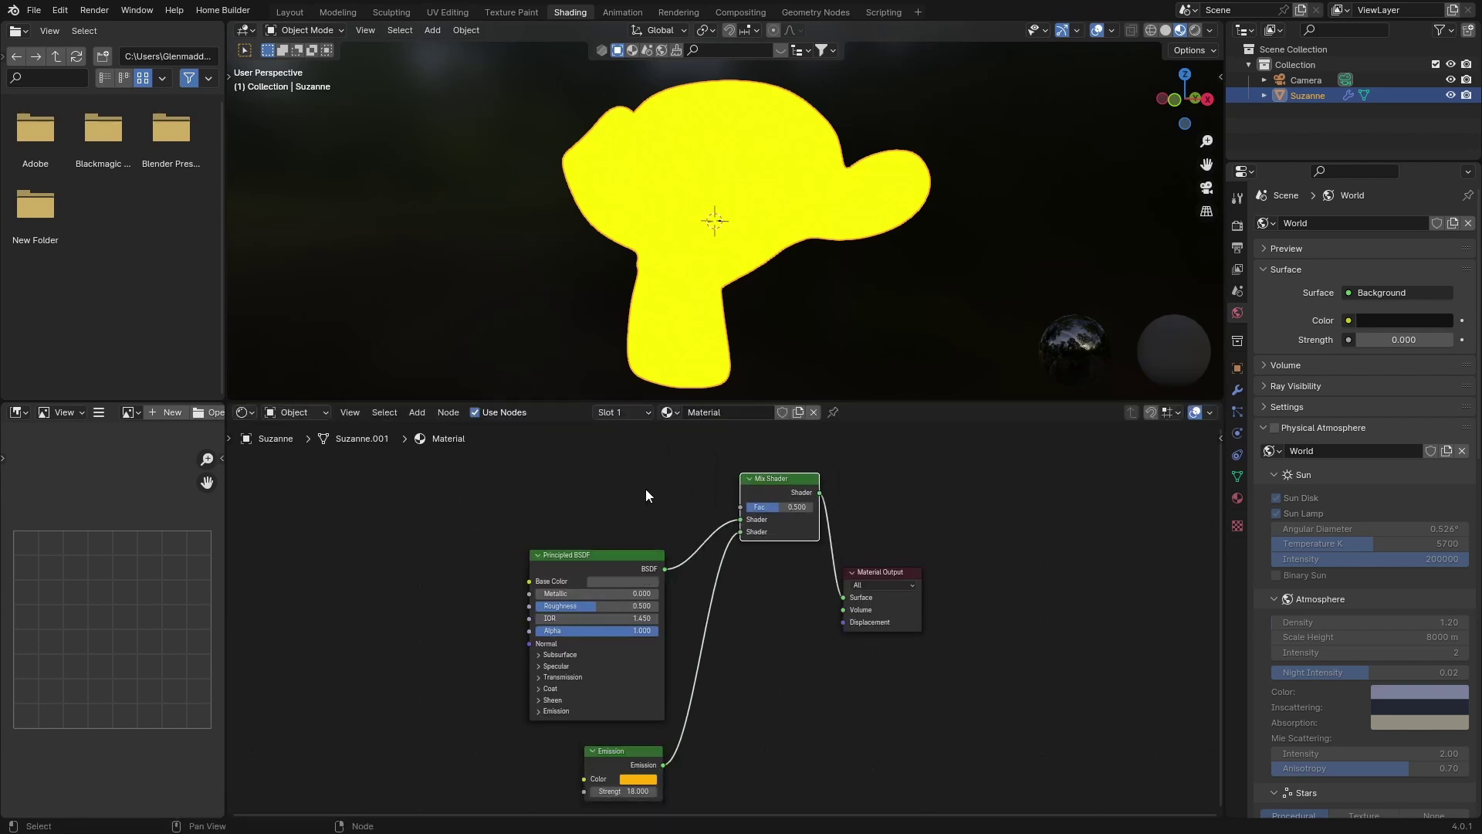
- Add a Color Ramp above the Principled BSDF and link its Color output to the Mix Shader's Fac
key(shift+a)
text(colo)
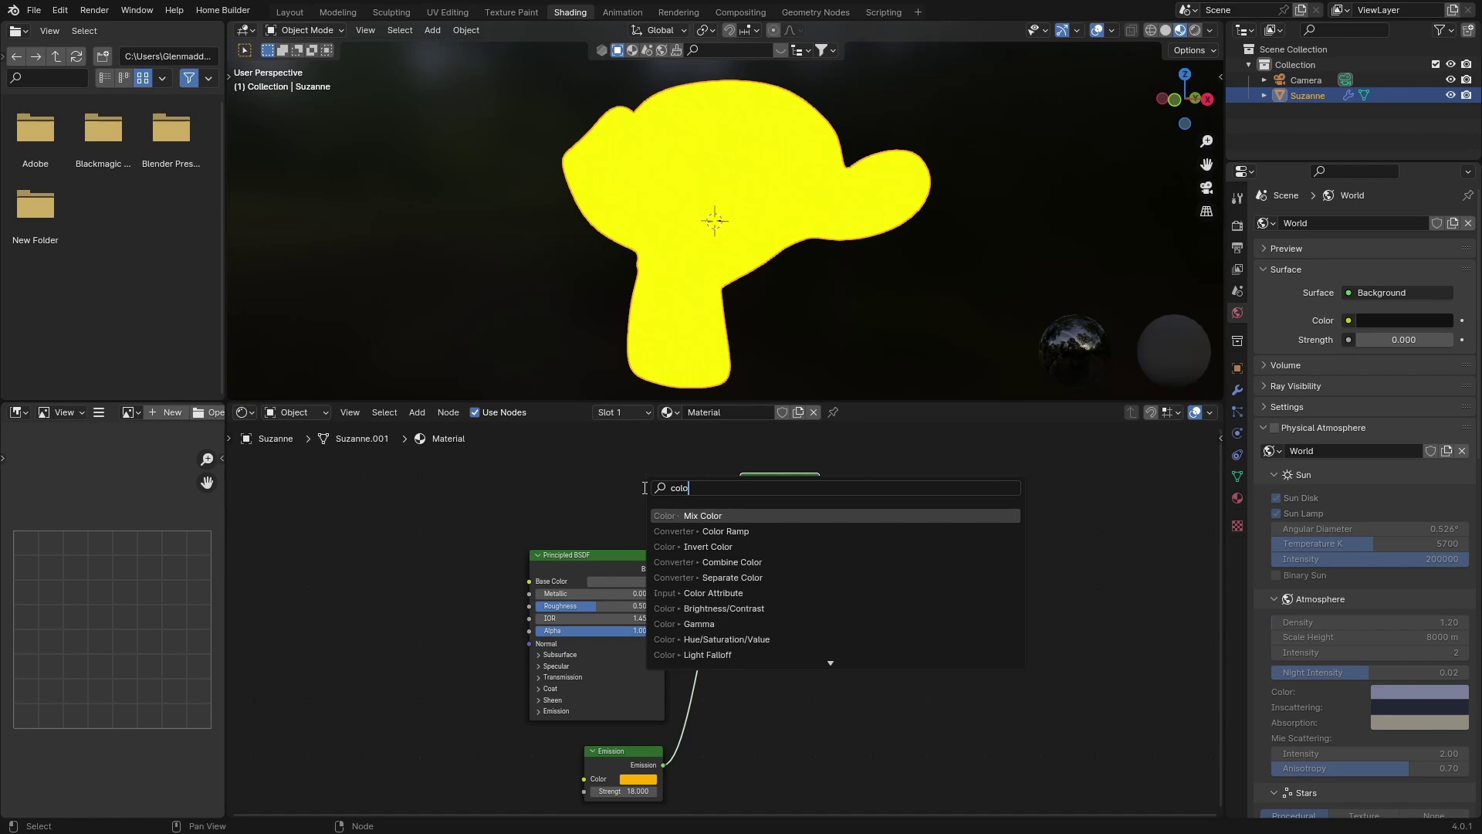
key(Down)
key(Return)
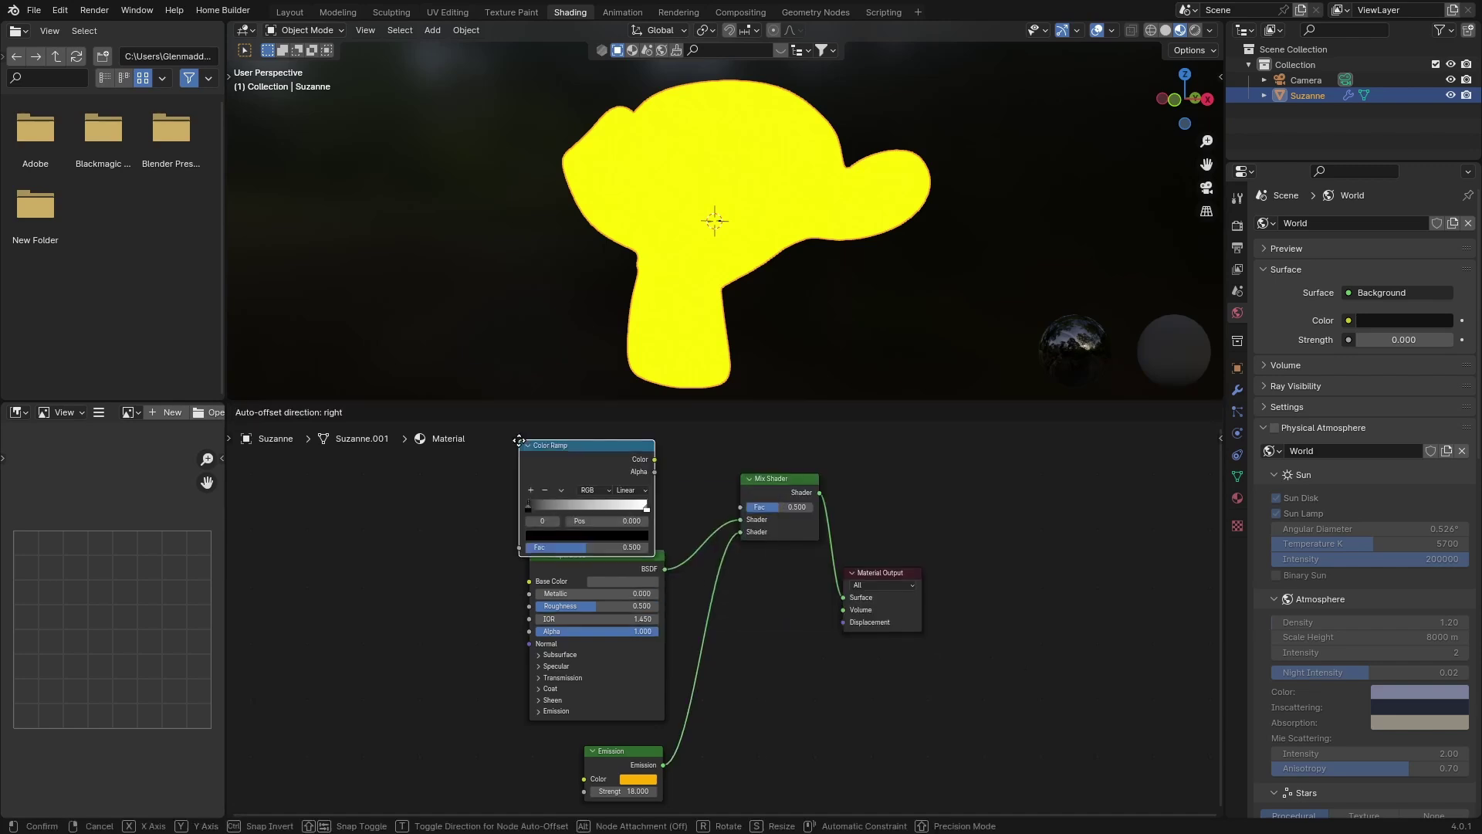
click(645, 473)
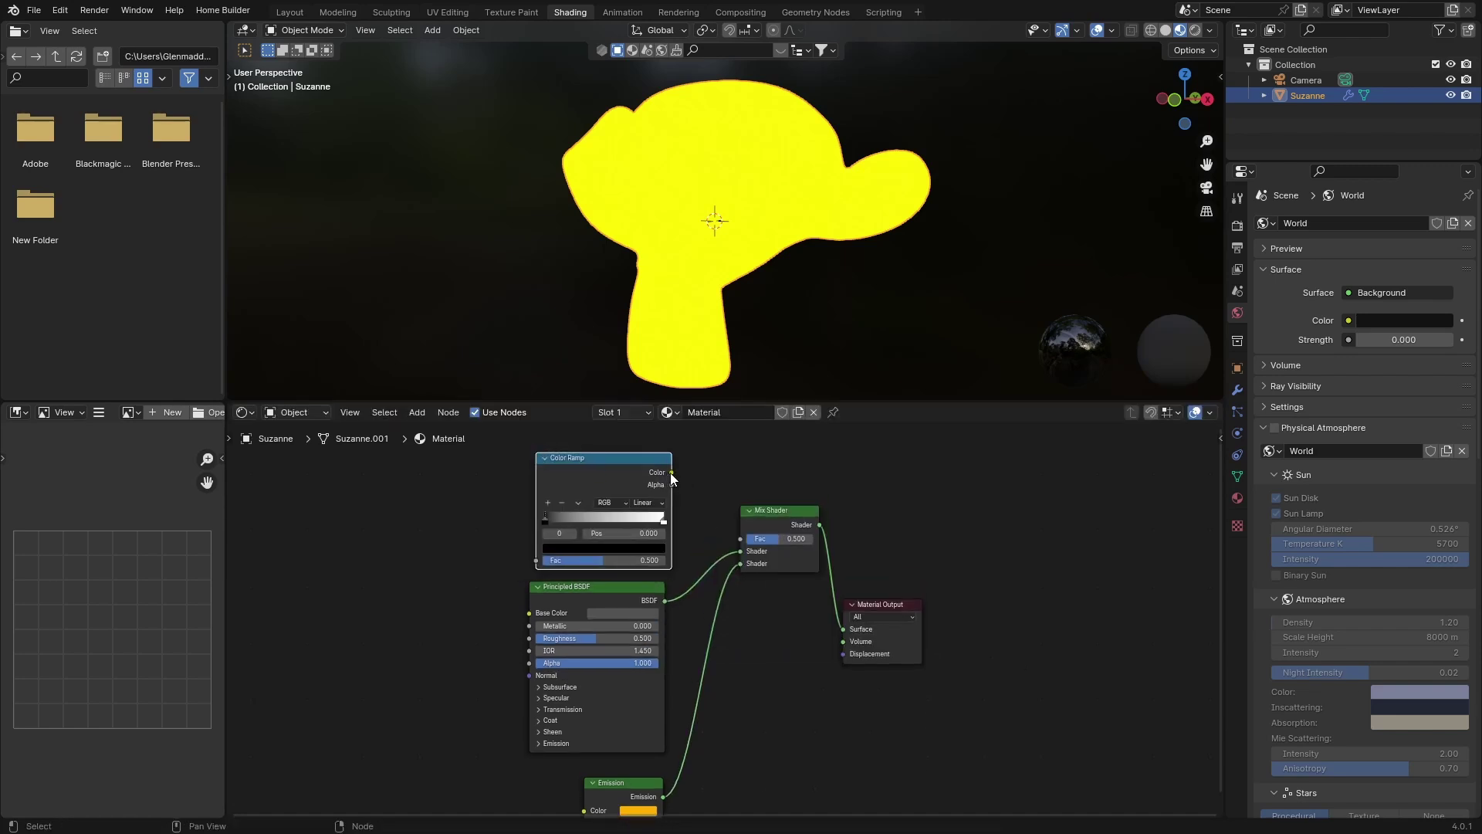
drag(670, 472, 735, 526)
drag(671, 472, 740, 539)
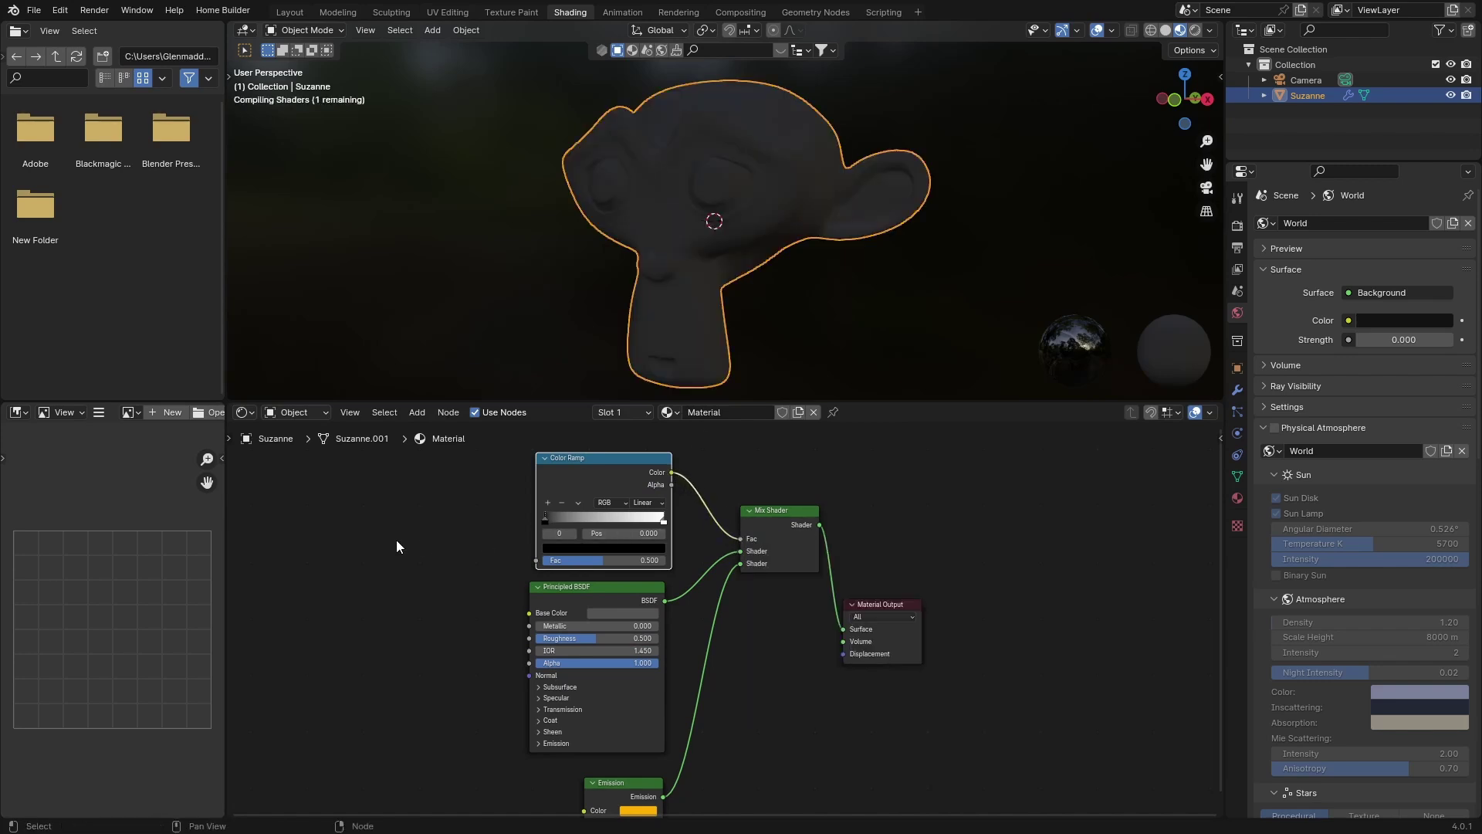
- Add a Layer Weight node, link its Facing output to the Color Ramp's Fac, and set Blend to 0.15
key(shift+a)
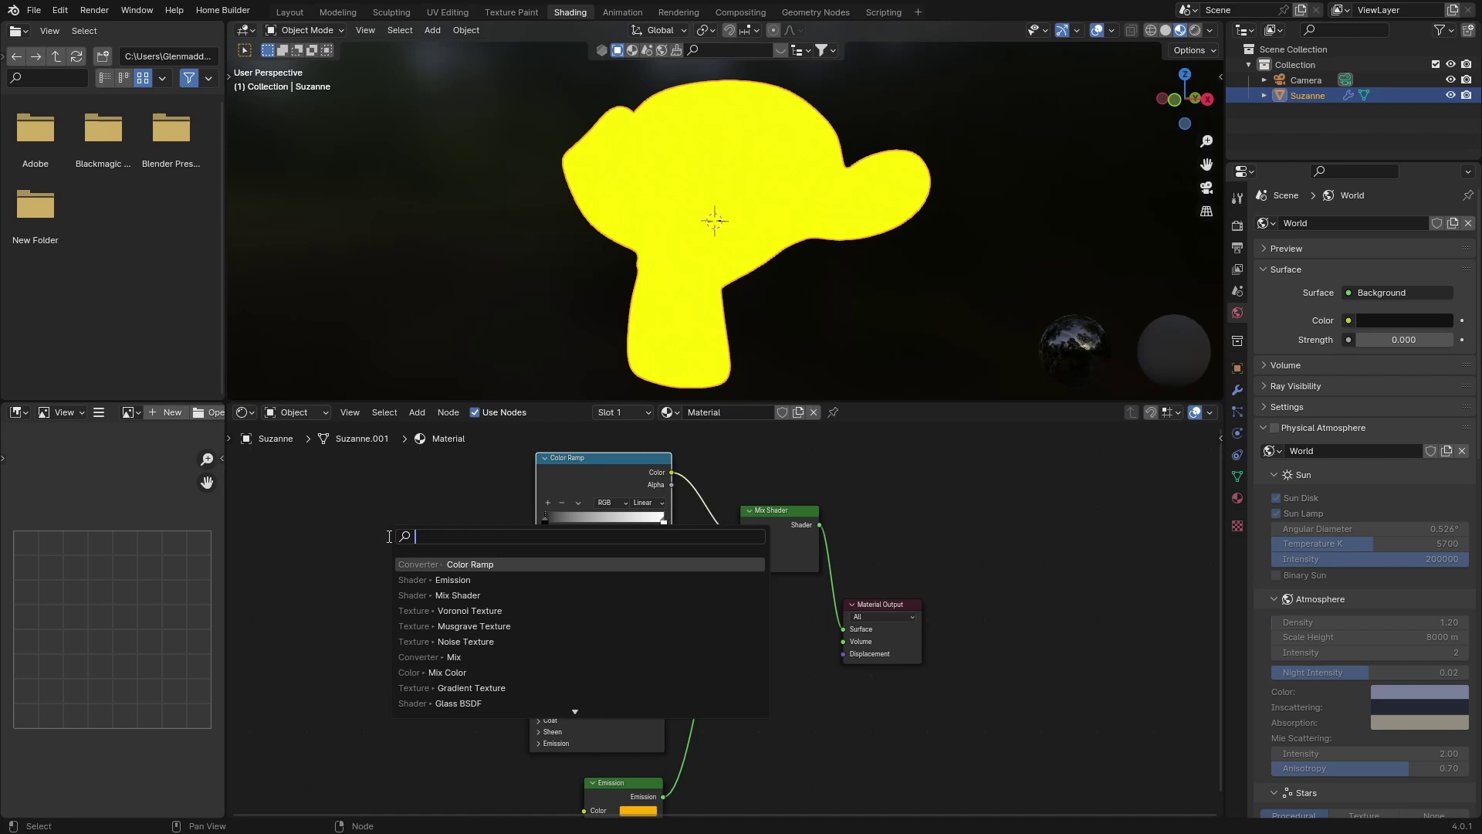
text(lay)
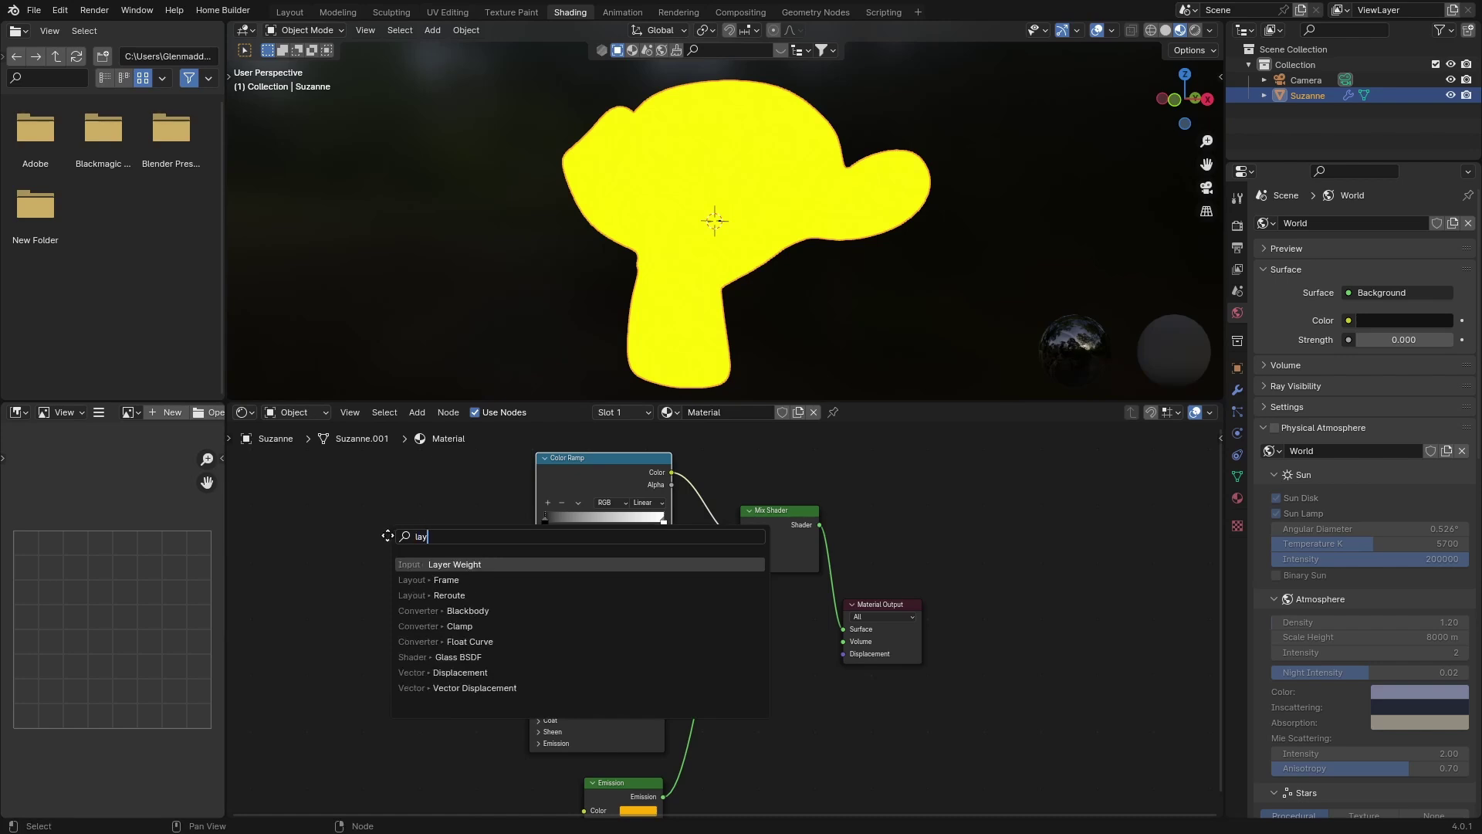
key(Return)
click(447, 489)
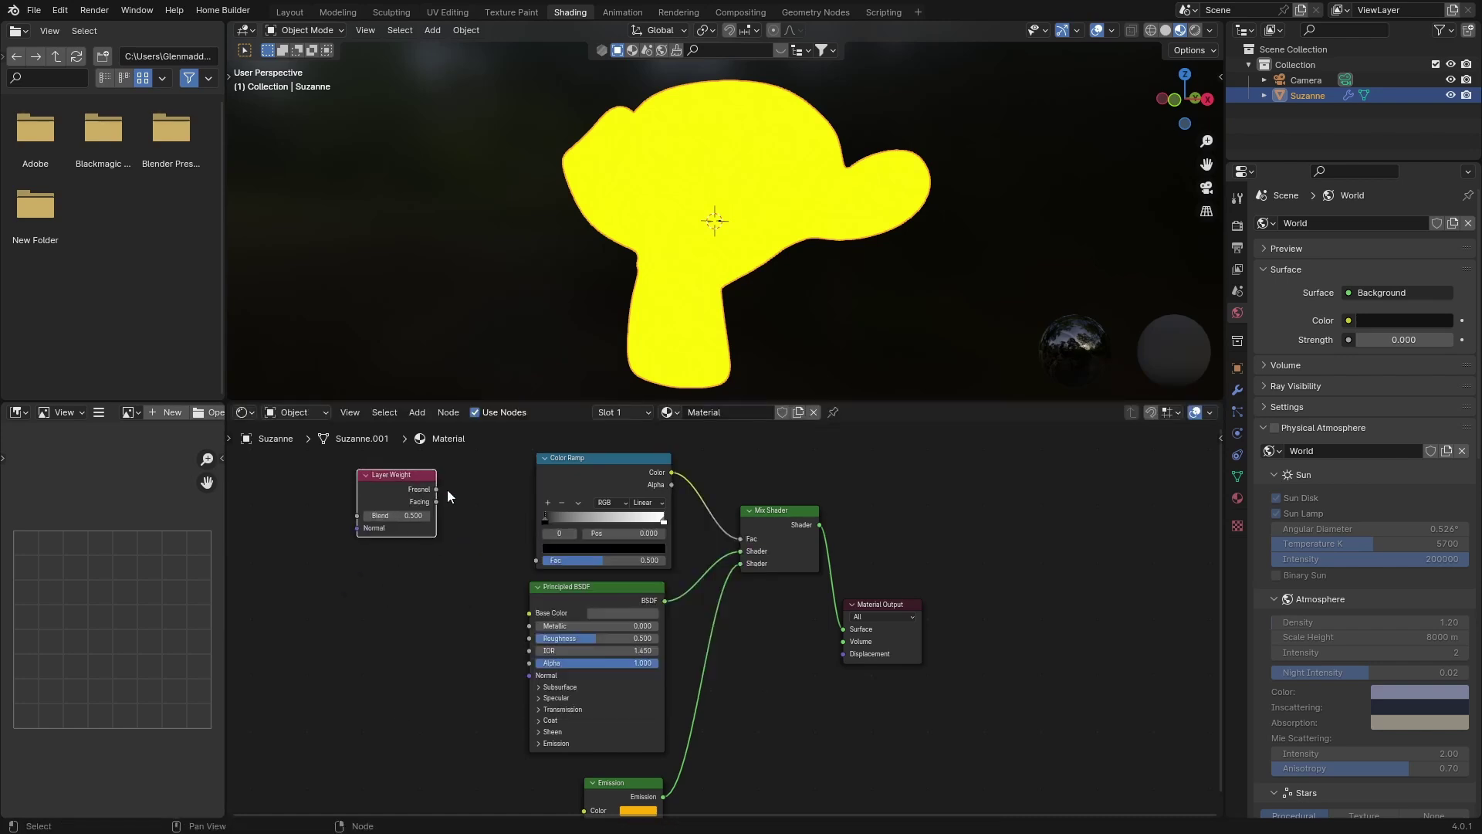
mouse_move(437, 501)
mouse_down()
mouse_move(507, 559)
mouse_move(534, 560)
mouse_up()
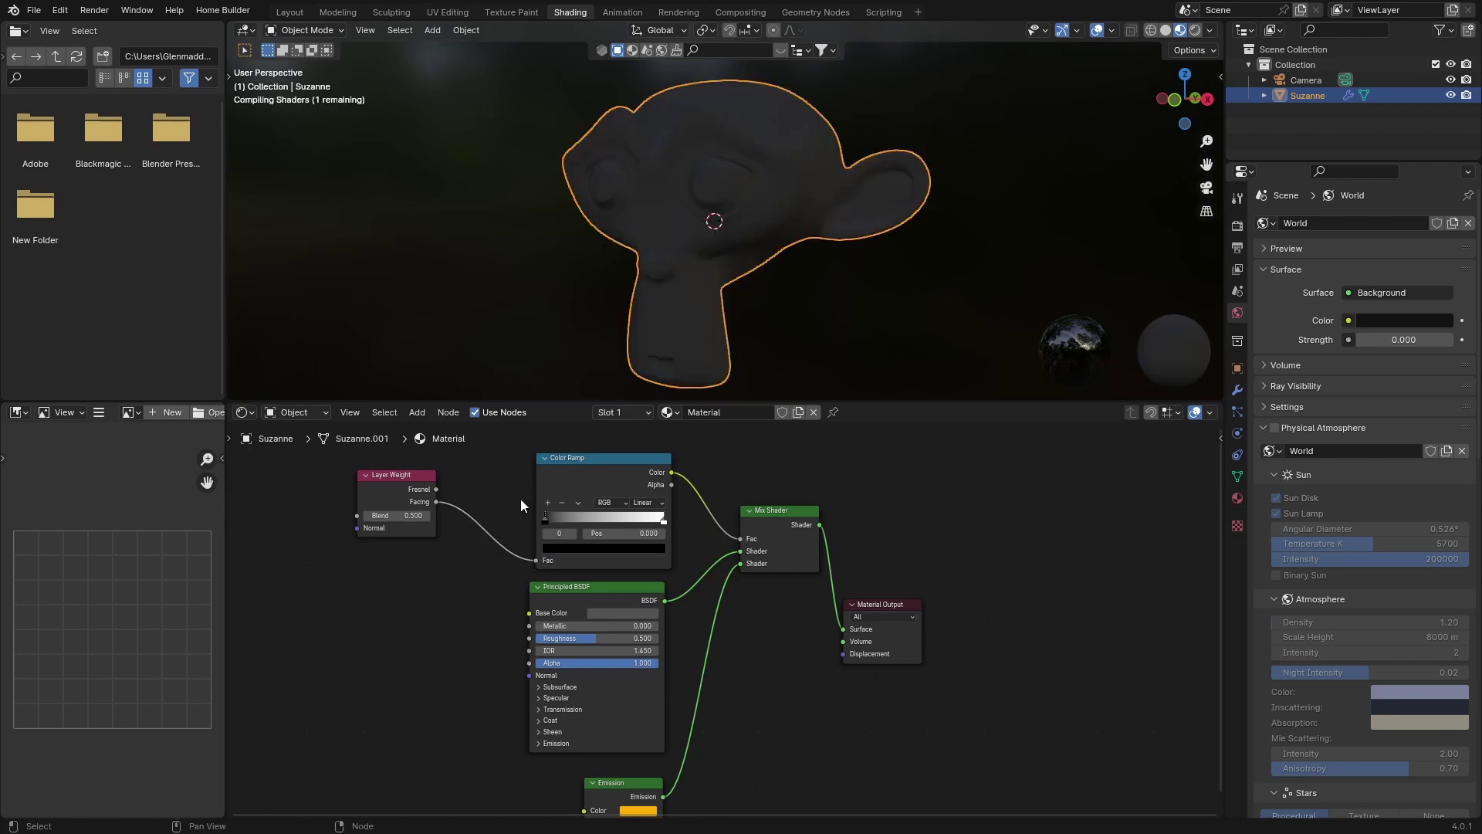
click(417, 517)
text(0.)
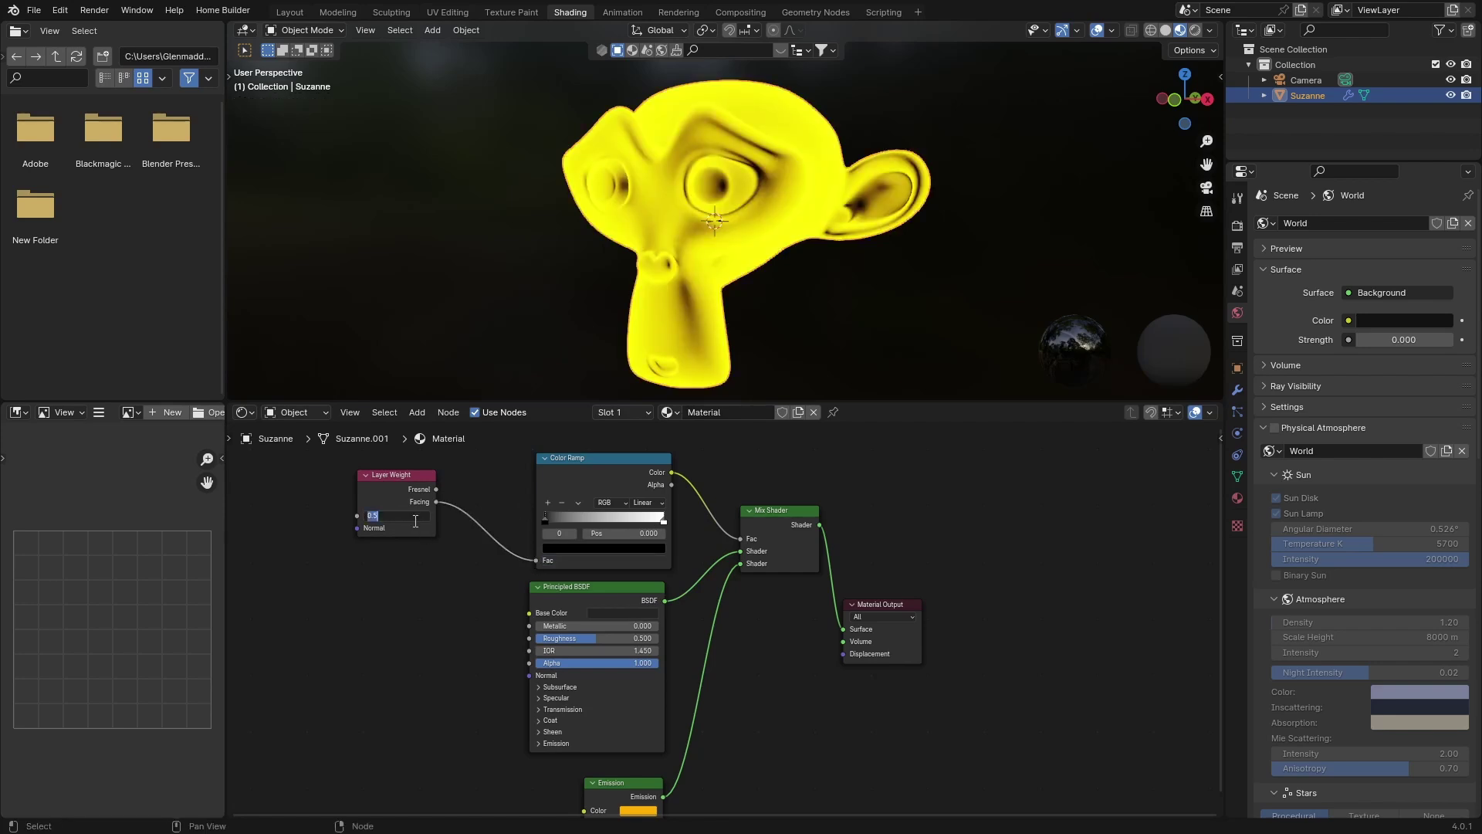
text(15)
key(Return)
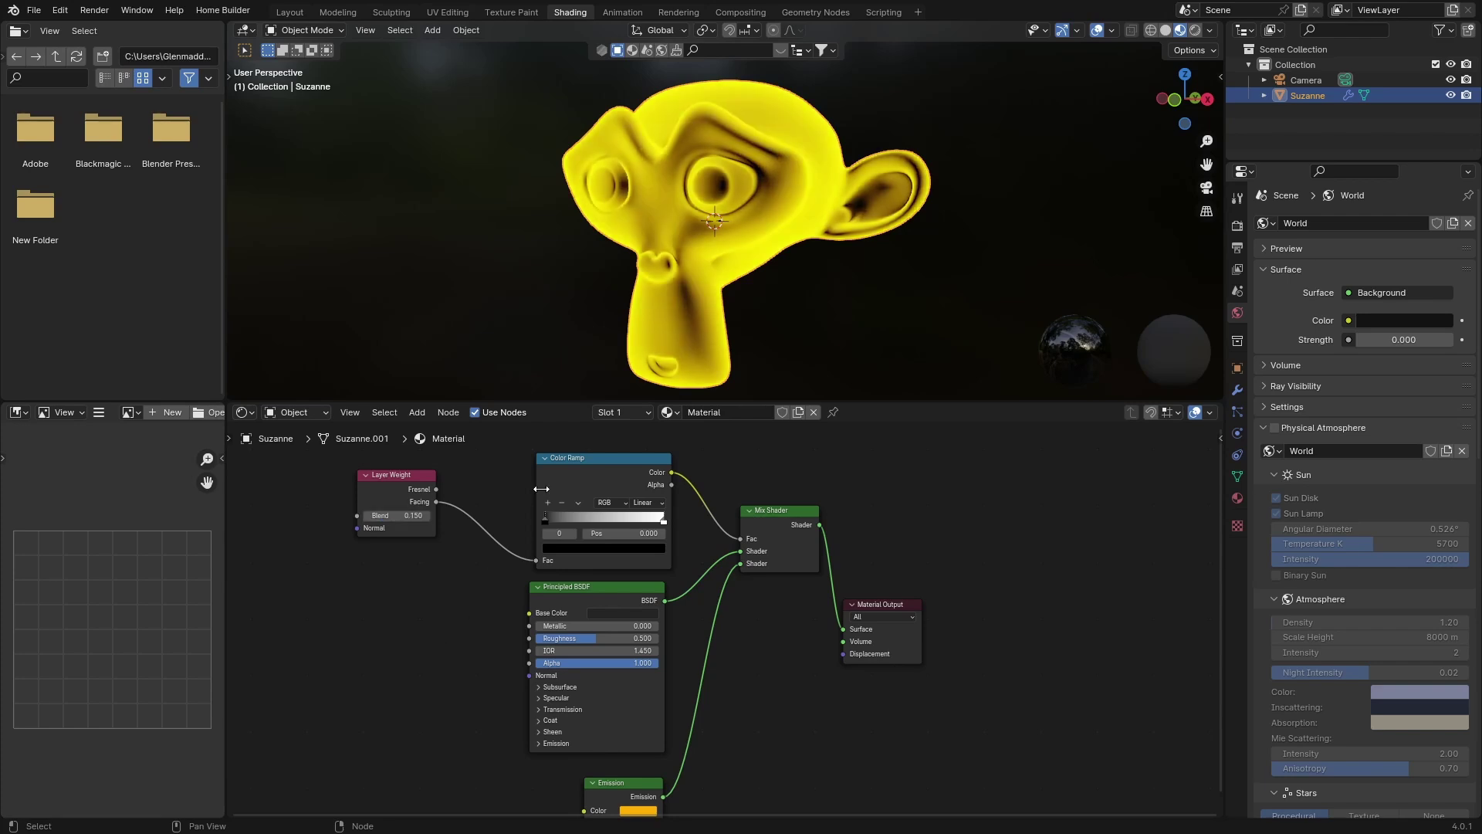
- Slide the Color Ramp's black stop right and white stop left, then preview in Rendered shading
drag(543, 516, 581, 517)
key(g)
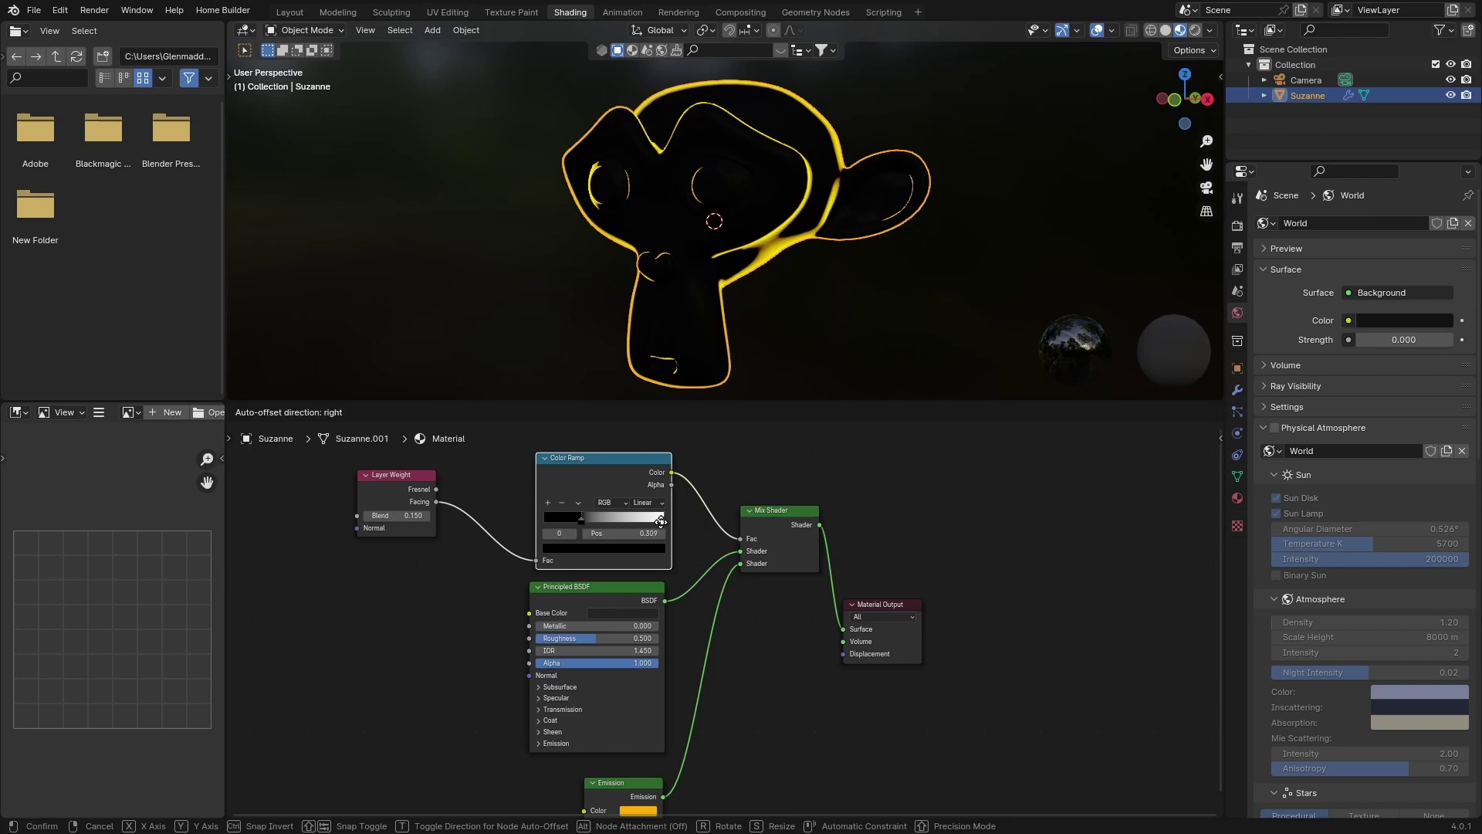
click(646, 522)
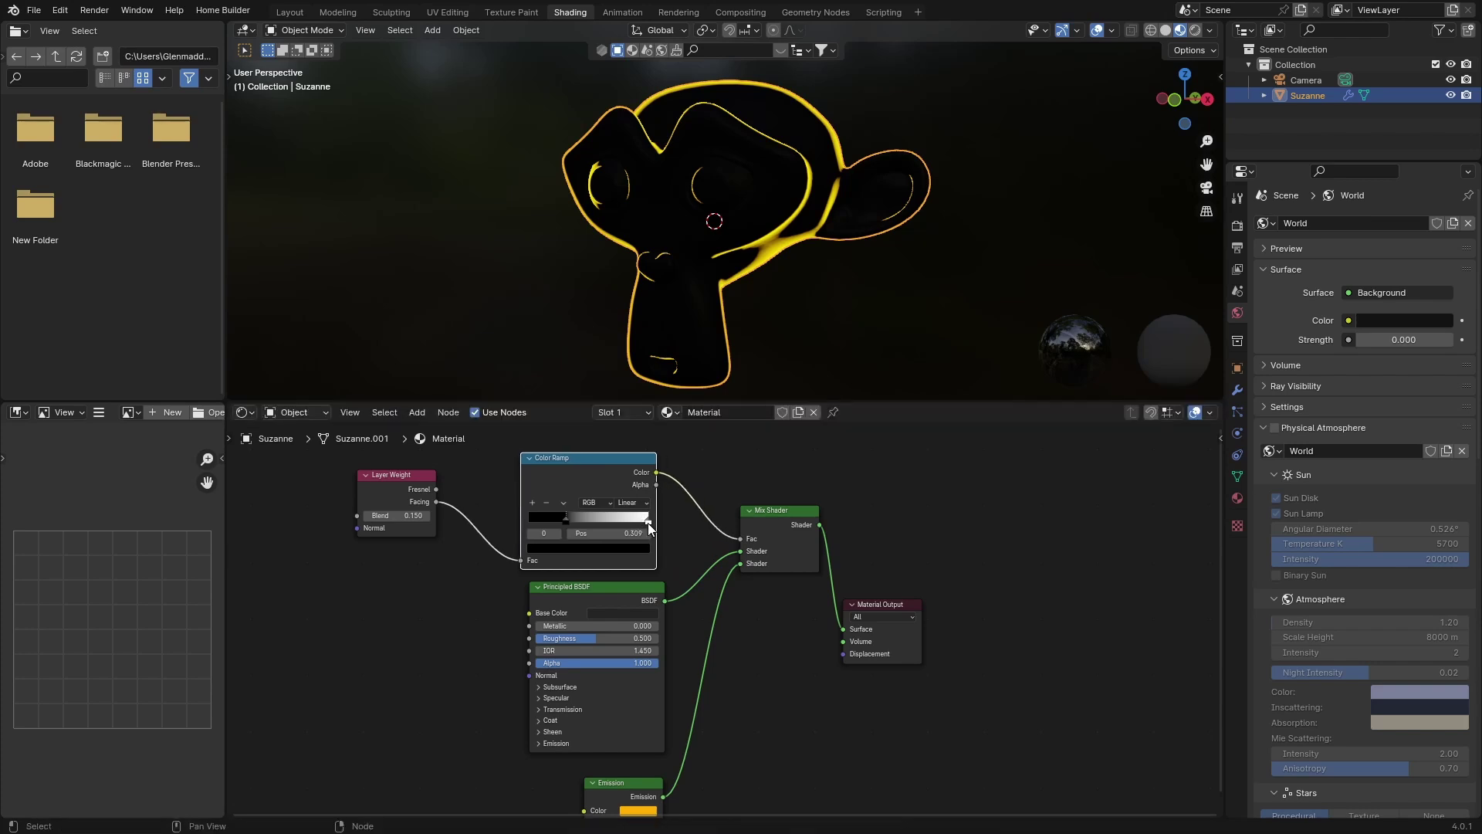
drag(647, 522, 563, 521)
mouse_move(629, 265)
middle_down()
mouse_move(848, 270)
mouse_move(640, 268)
middle_up()
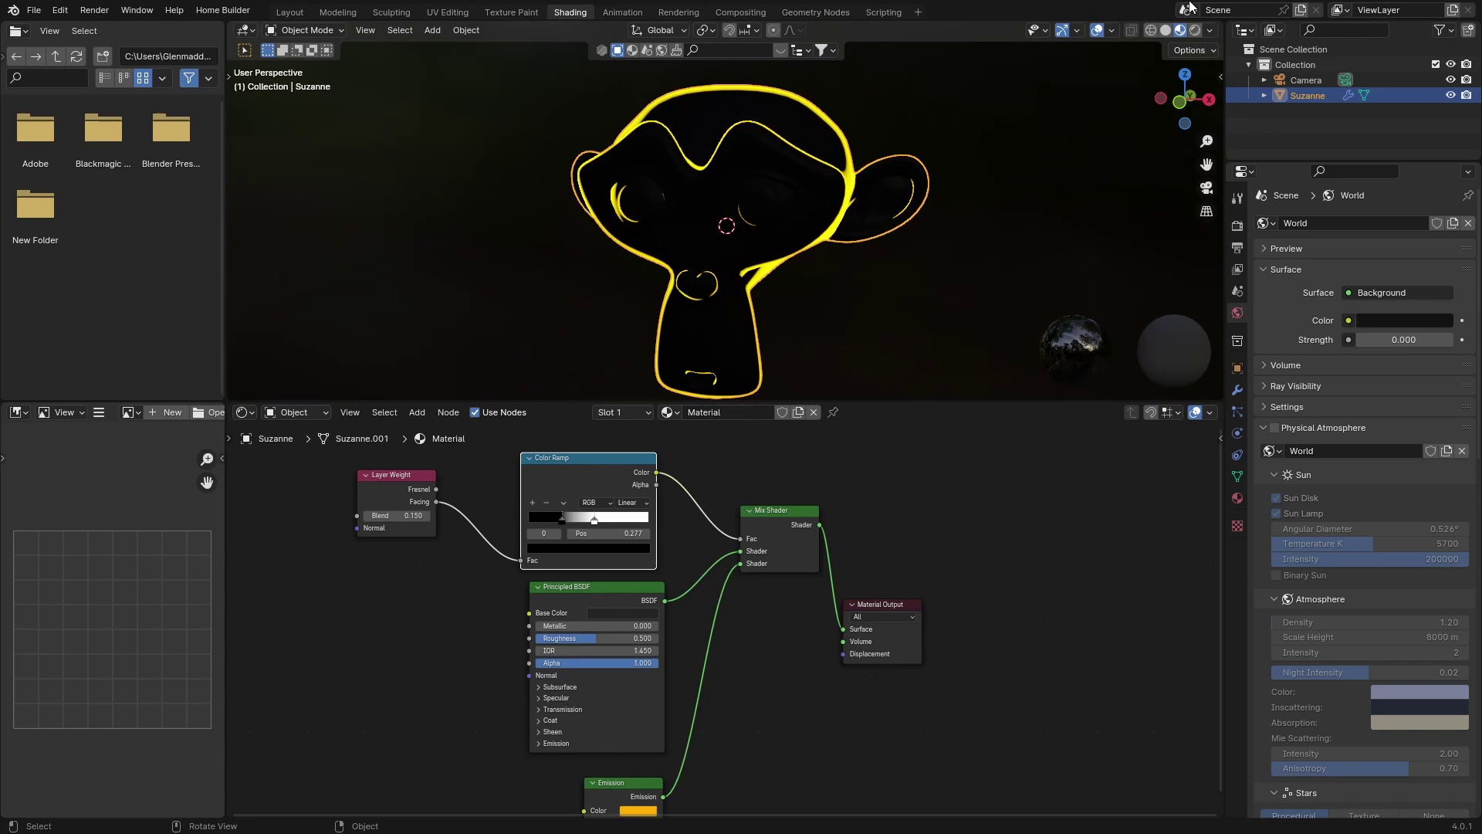
click(1195, 31)
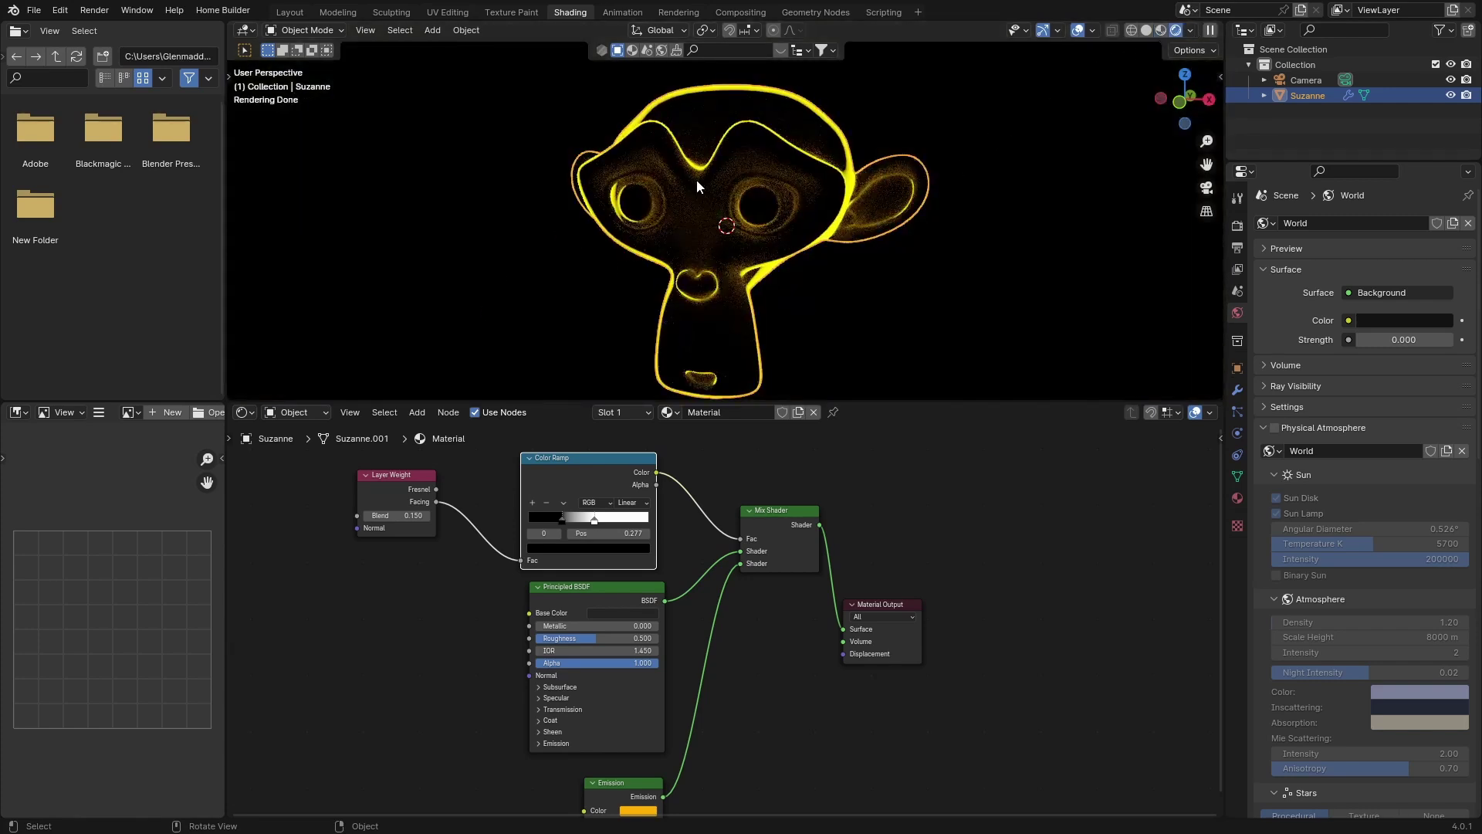
- Switch the render engine to EEVEE and enable Bloom
middle_drag(696, 179, 460, 265)
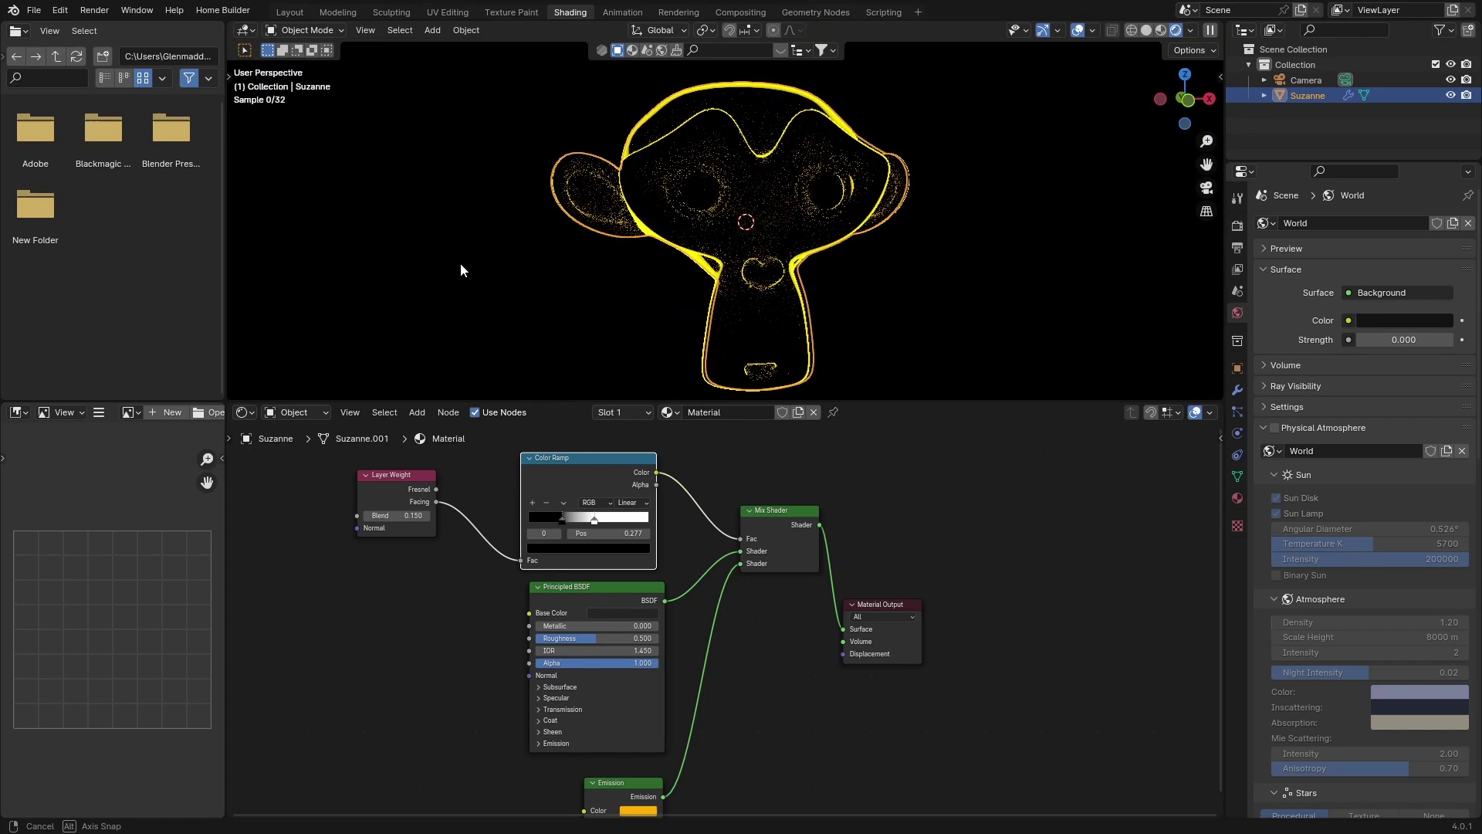
click(1235, 228)
click(1372, 224)
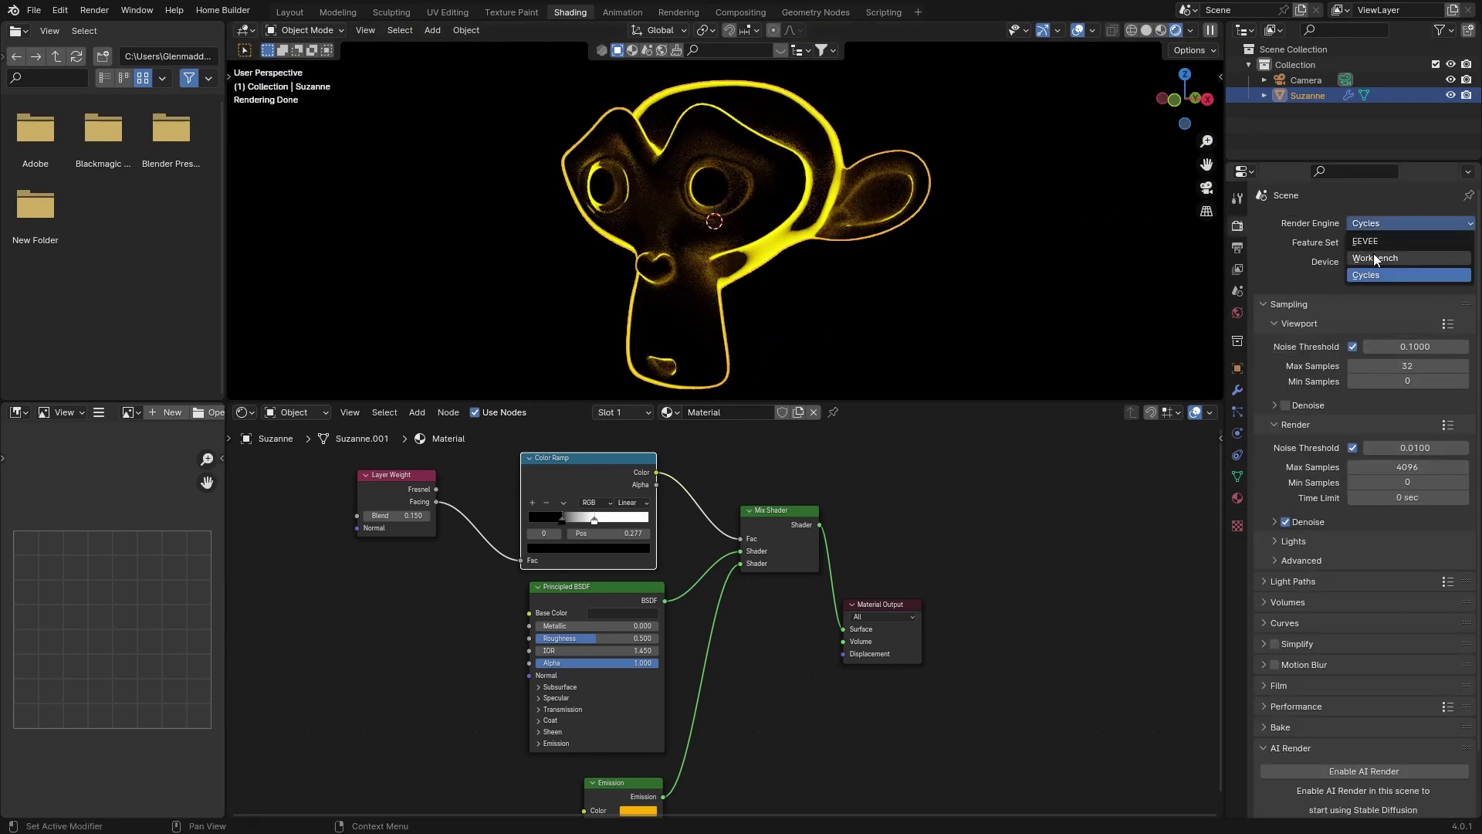
click(1370, 244)
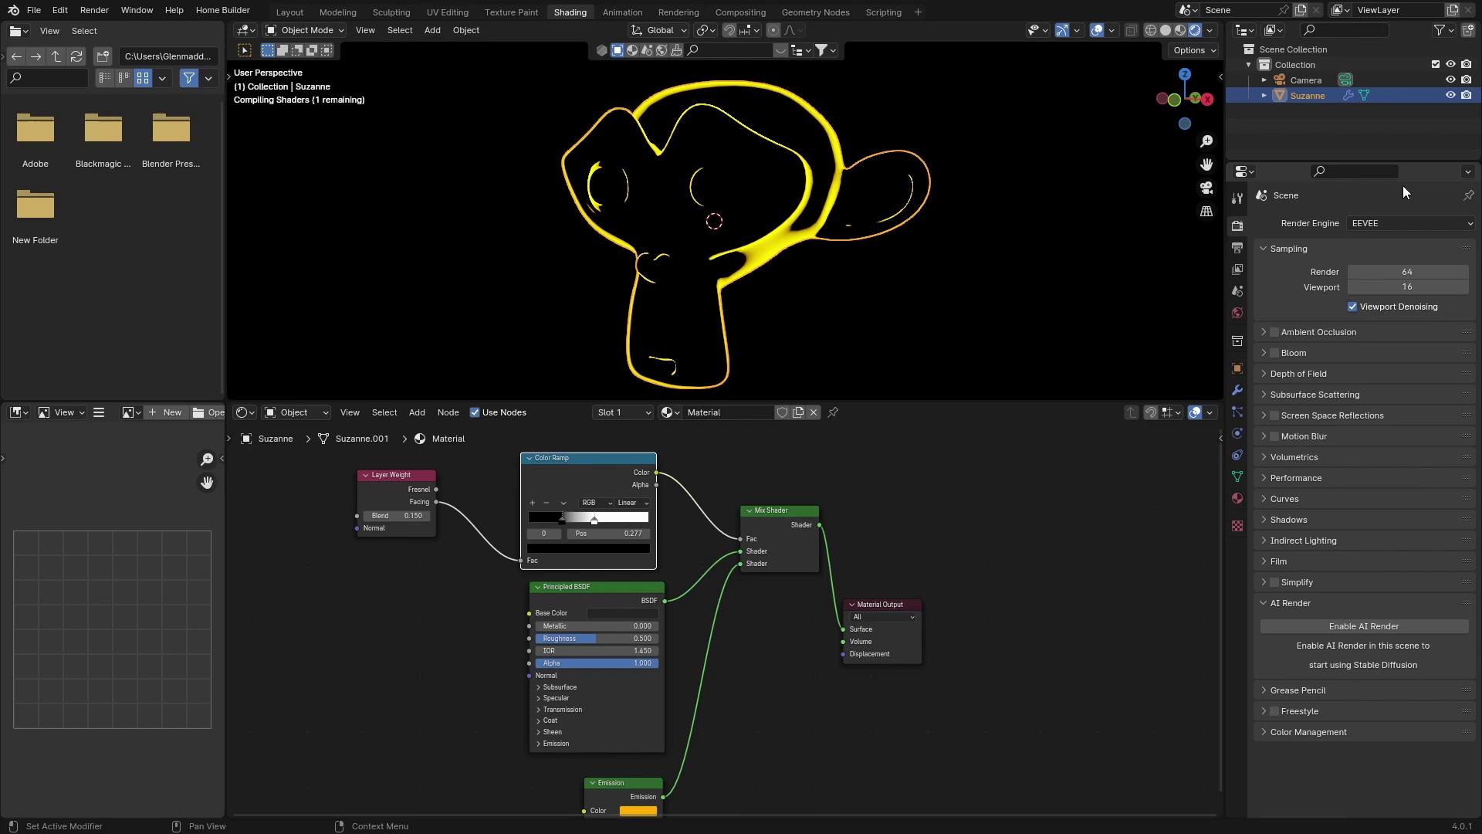
click(1274, 352)
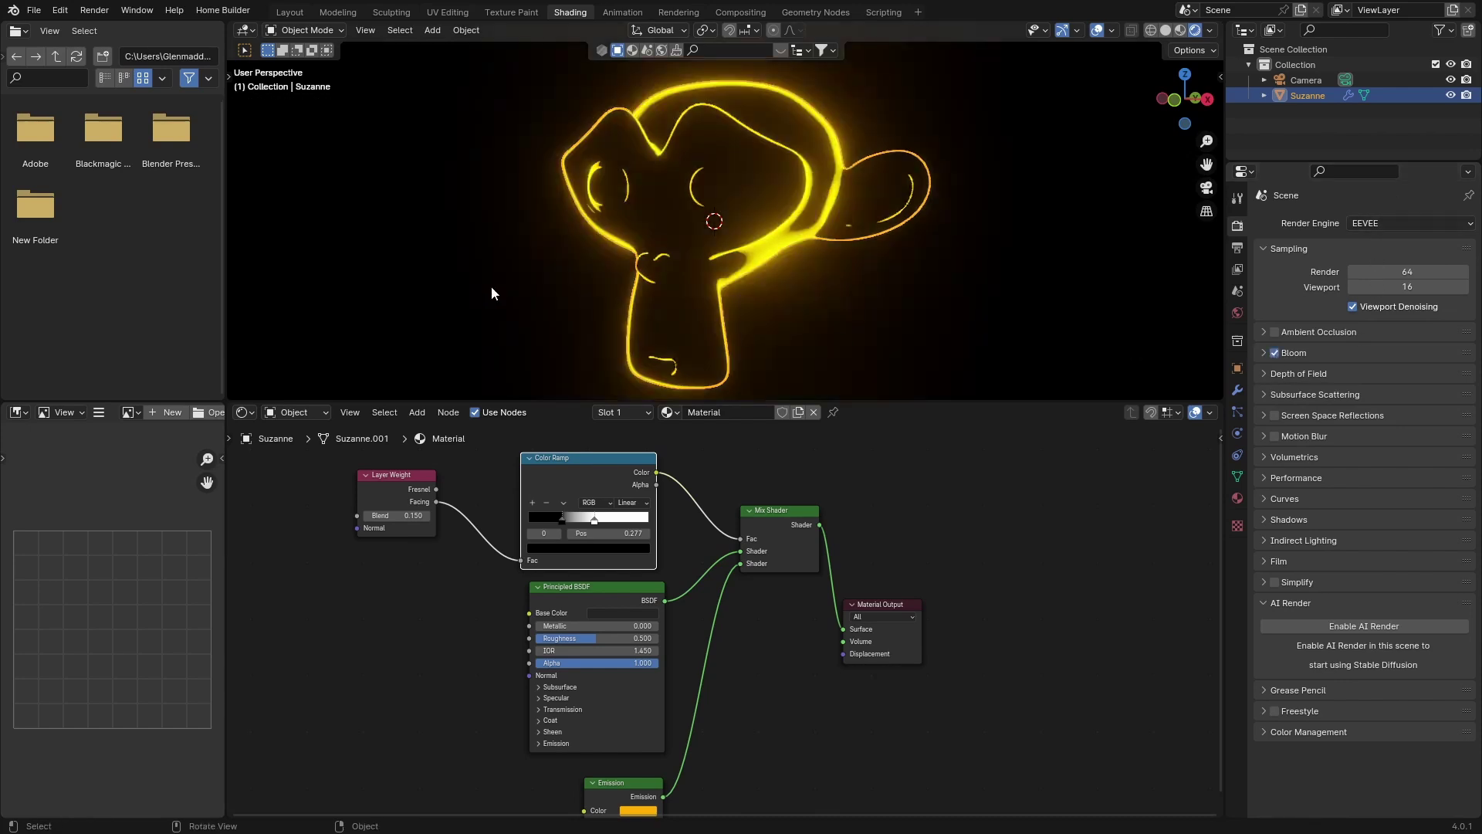
mouse_move(491, 286)
middle_down()
mouse_move(636, 285)
mouse_move(456, 288)
mouse_move(523, 281)
mouse_move(502, 296)
middle_up()
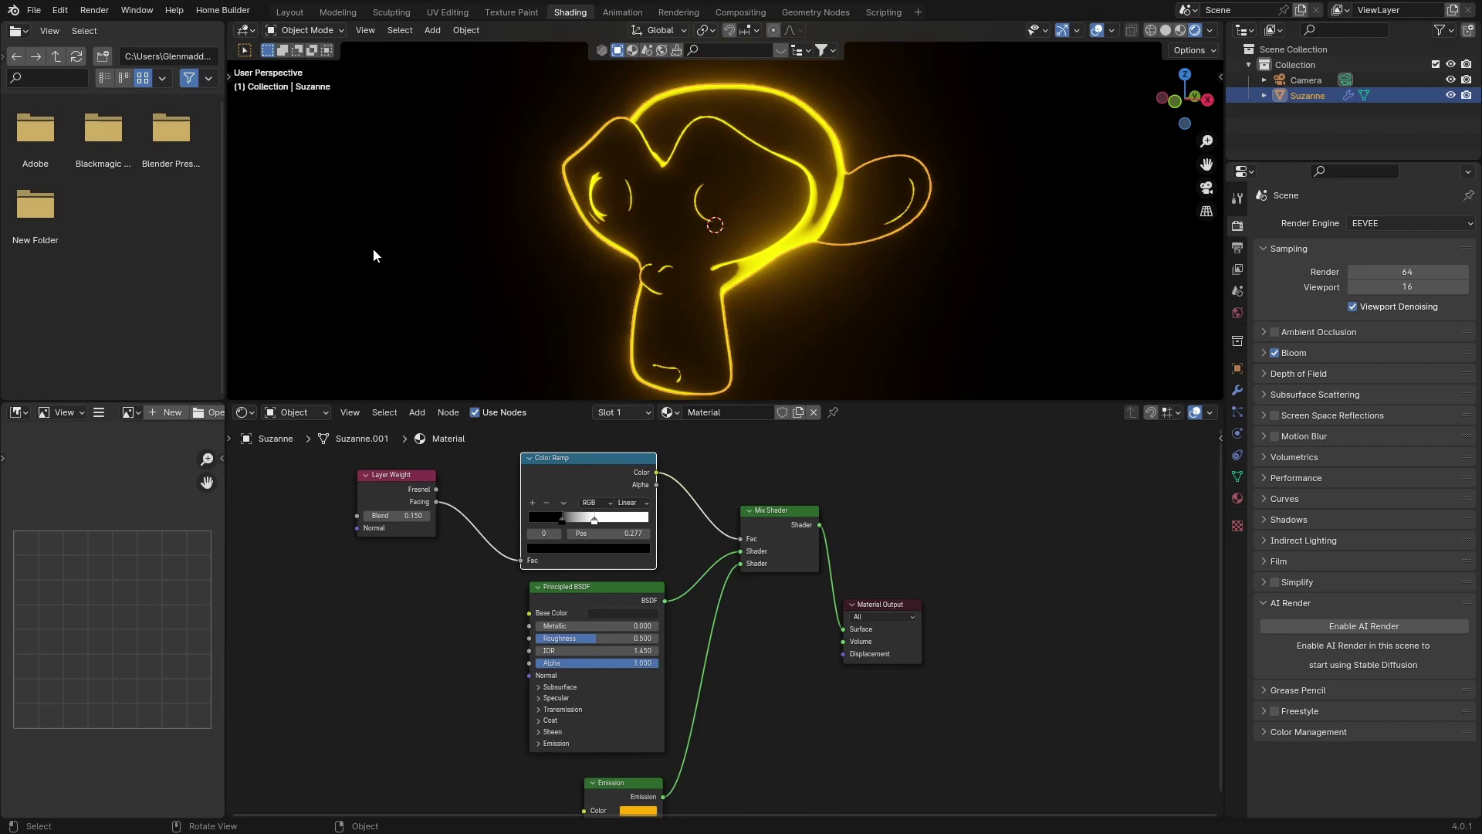
- Switch the Color Ramp interpolation to Cardinal, then to B-Spline
click(631, 502)
click(628, 545)
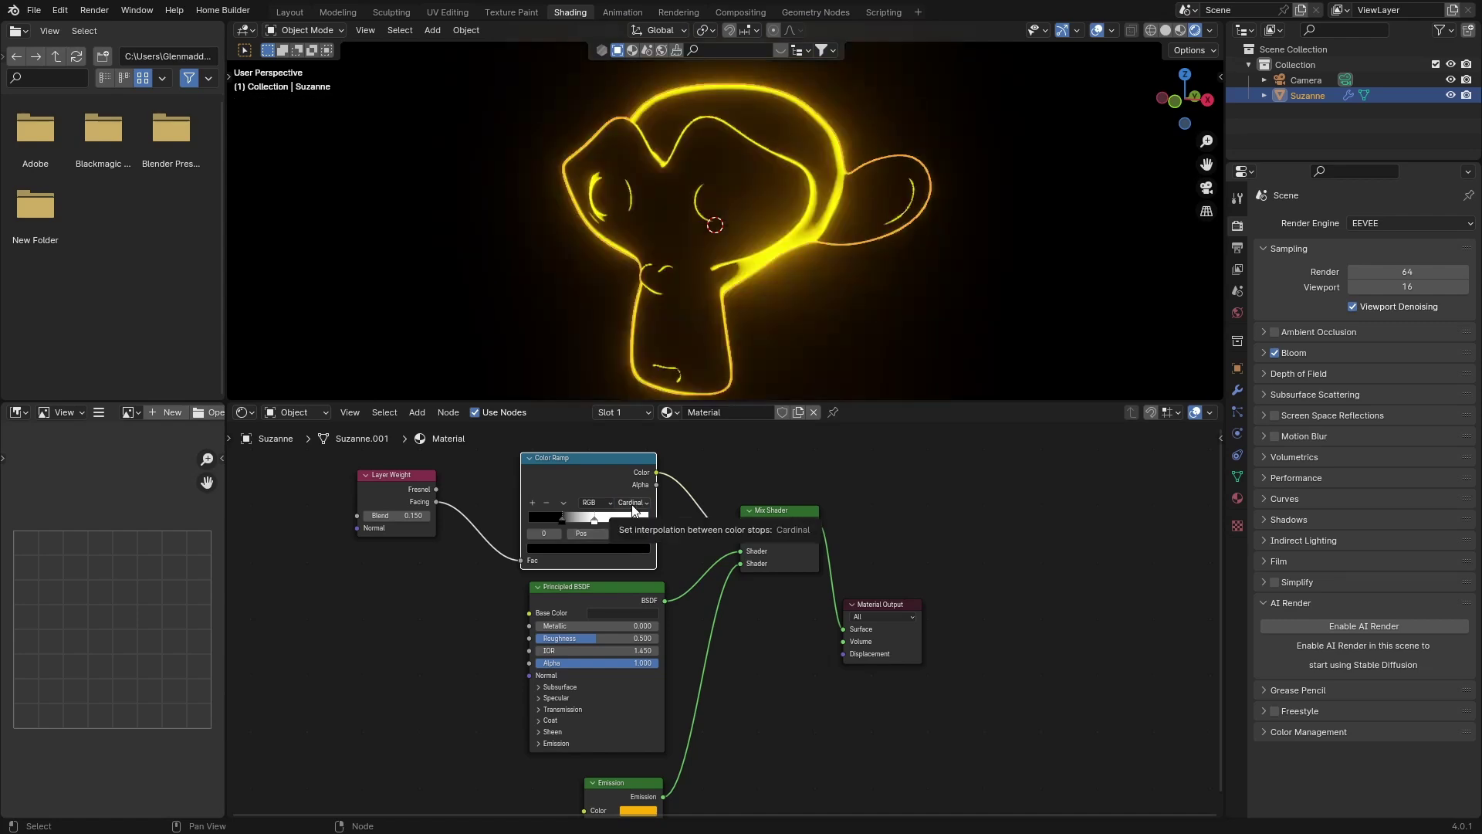
click(632, 503)
click(630, 567)
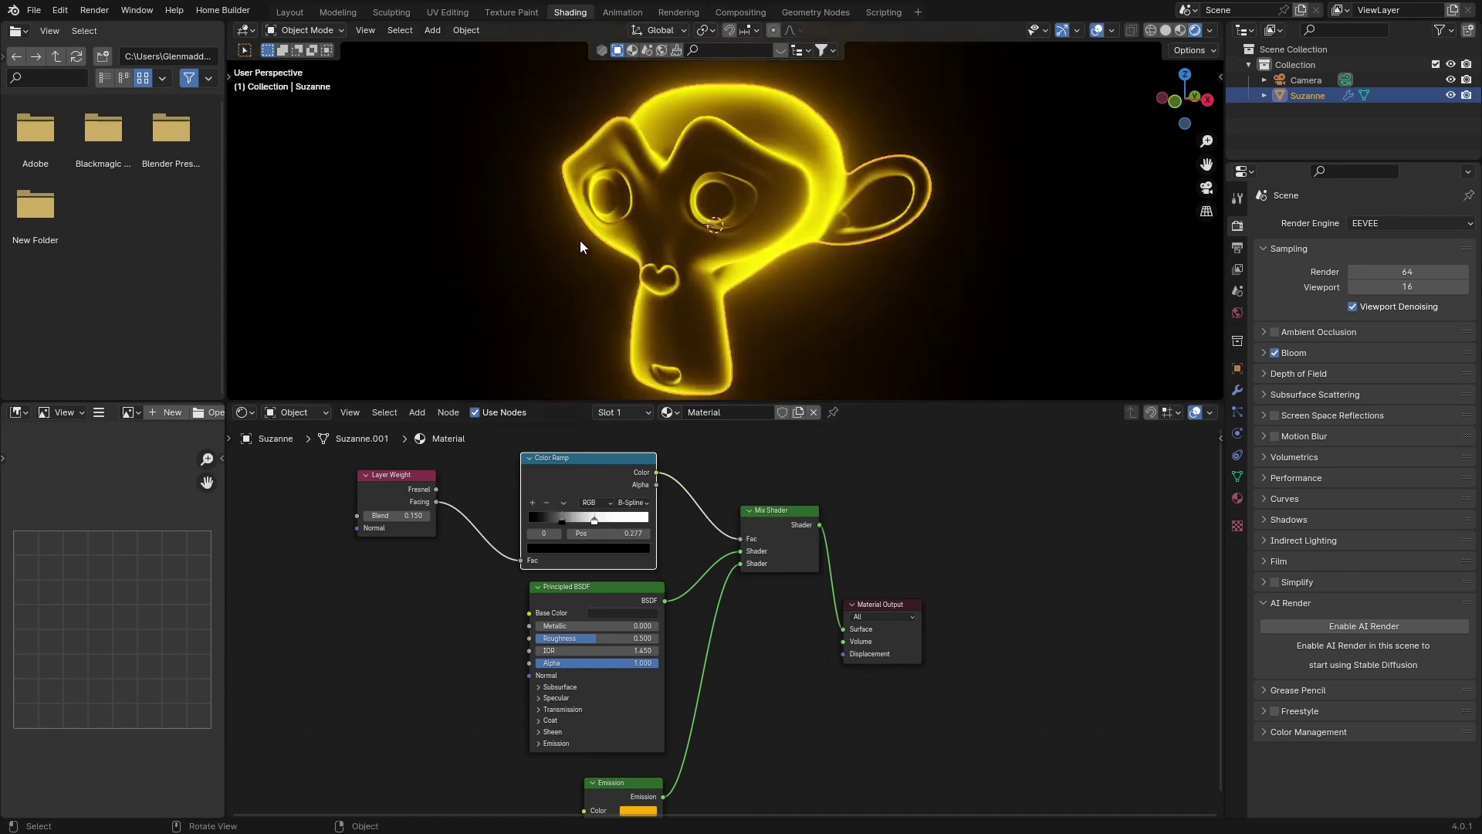
- Move the white ramp stop to 0.705 and the black stop to 0.464
mouse_move(581, 240)
middle_down()
mouse_move(703, 229)
mouse_move(588, 229)
middle_up()
mouse_move(591, 518)
mouse_down()
mouse_move(572, 517)
mouse_move(610, 515)
mouse_up()
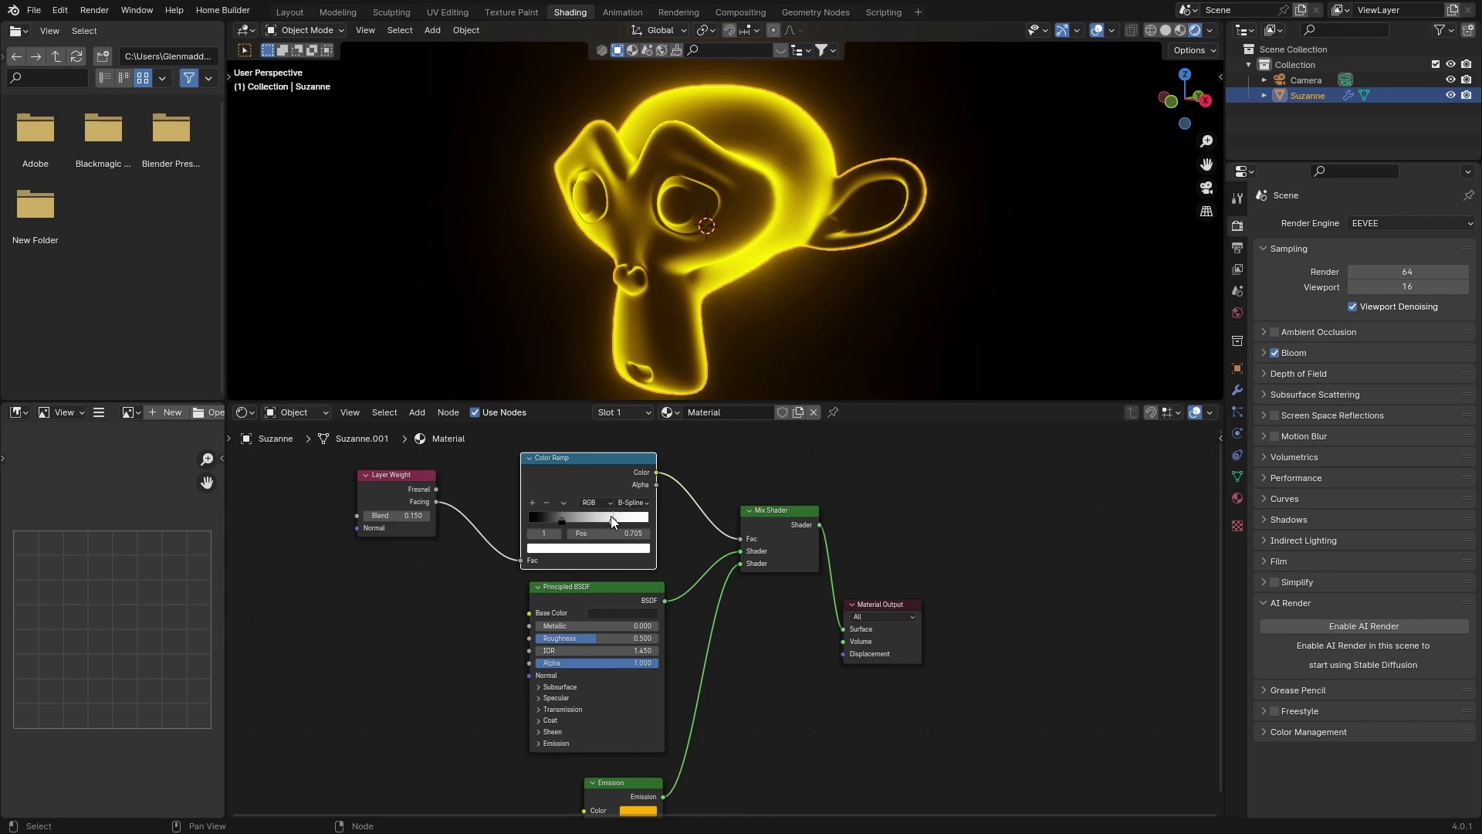
drag(561, 519, 584, 518)
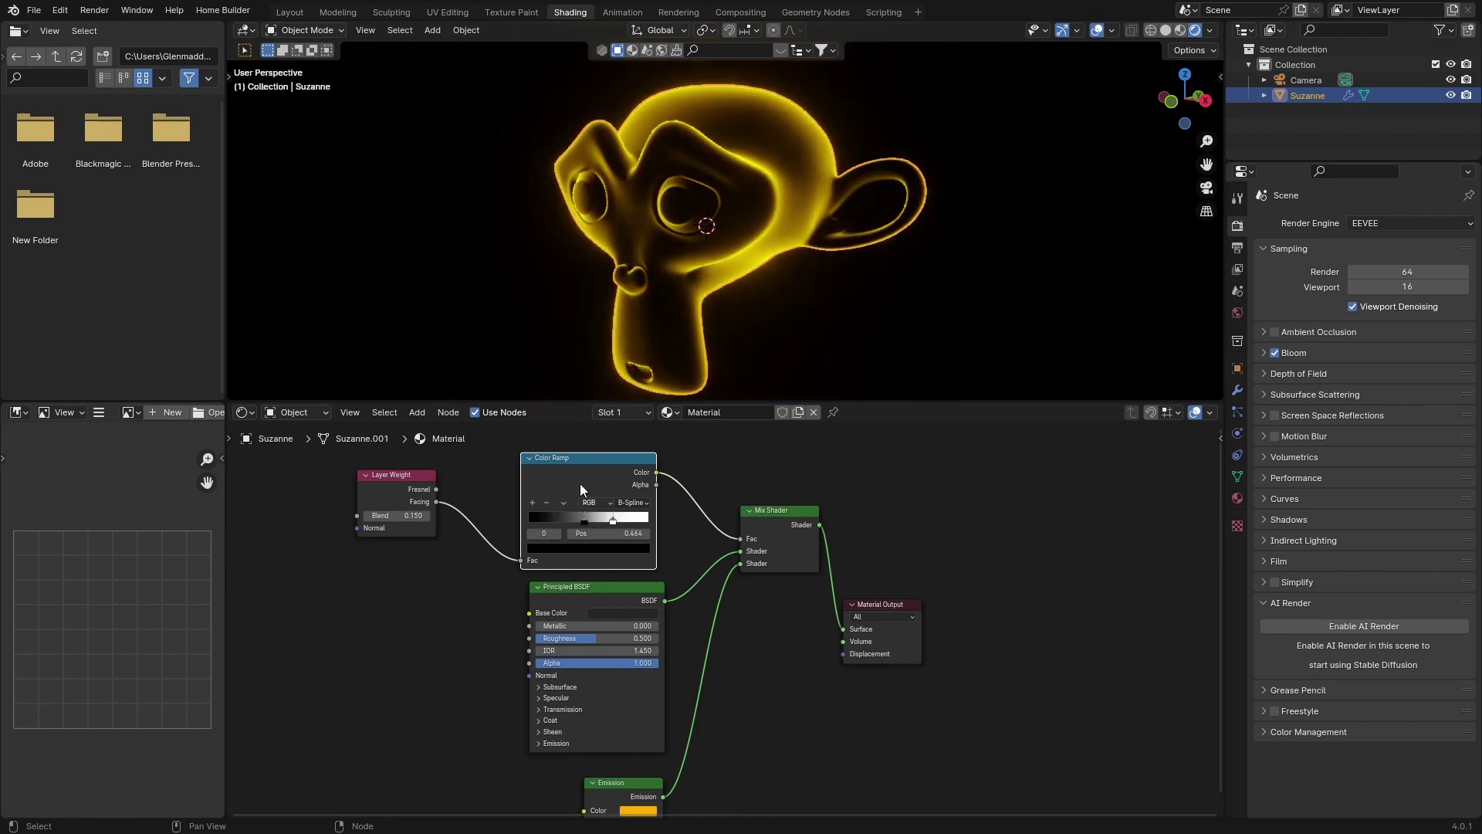
middle_drag(542, 217, 571, 207)
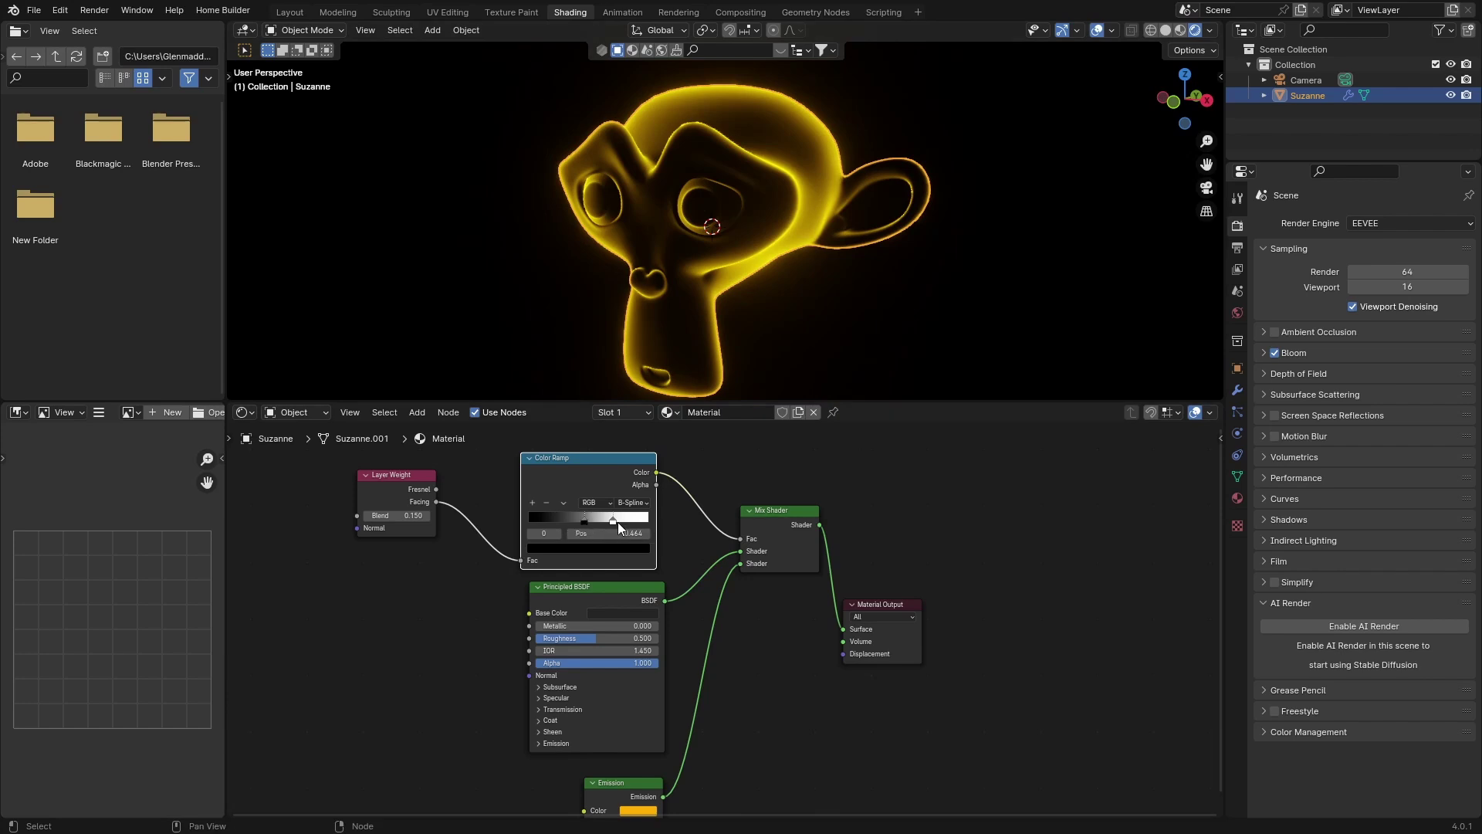
- Change the Emission node's colour from orange to purple
middle_drag(419, 730, 416, 587)
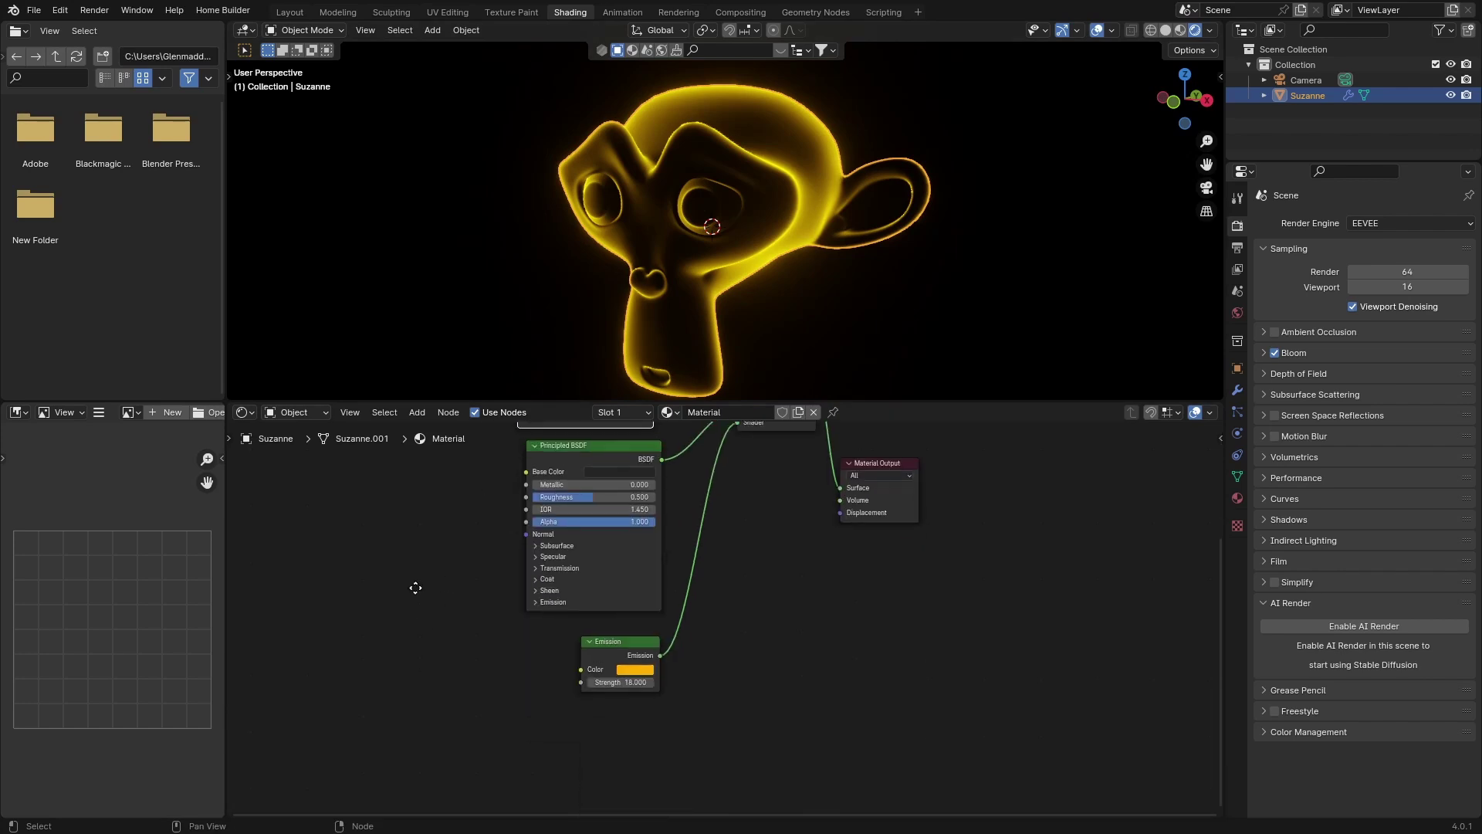
click(624, 669)
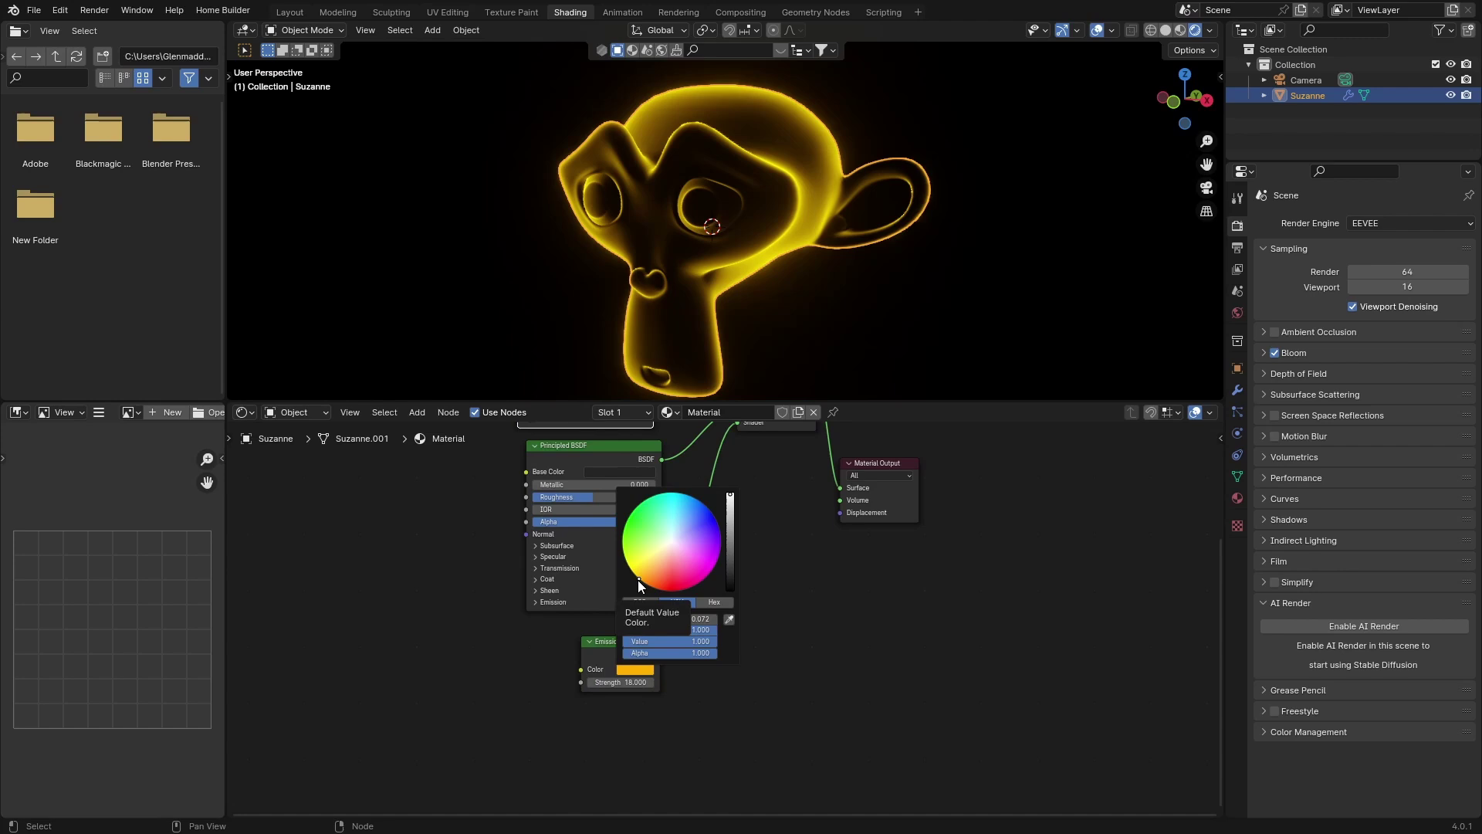
drag(638, 580, 720, 538)
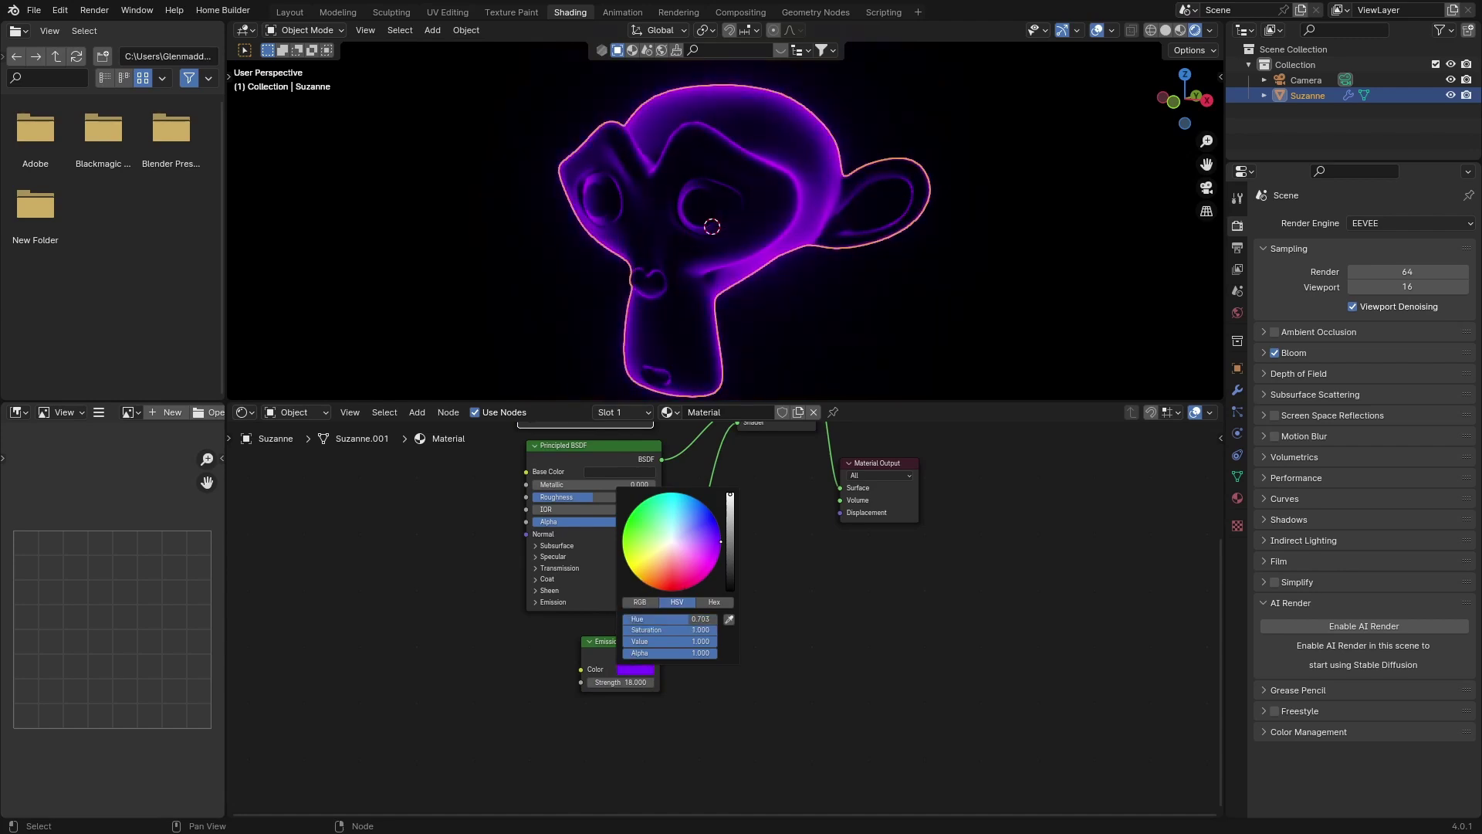
- Move the Color Ramp's white stop to position 0.777
middle_drag(404, 615, 425, 772)
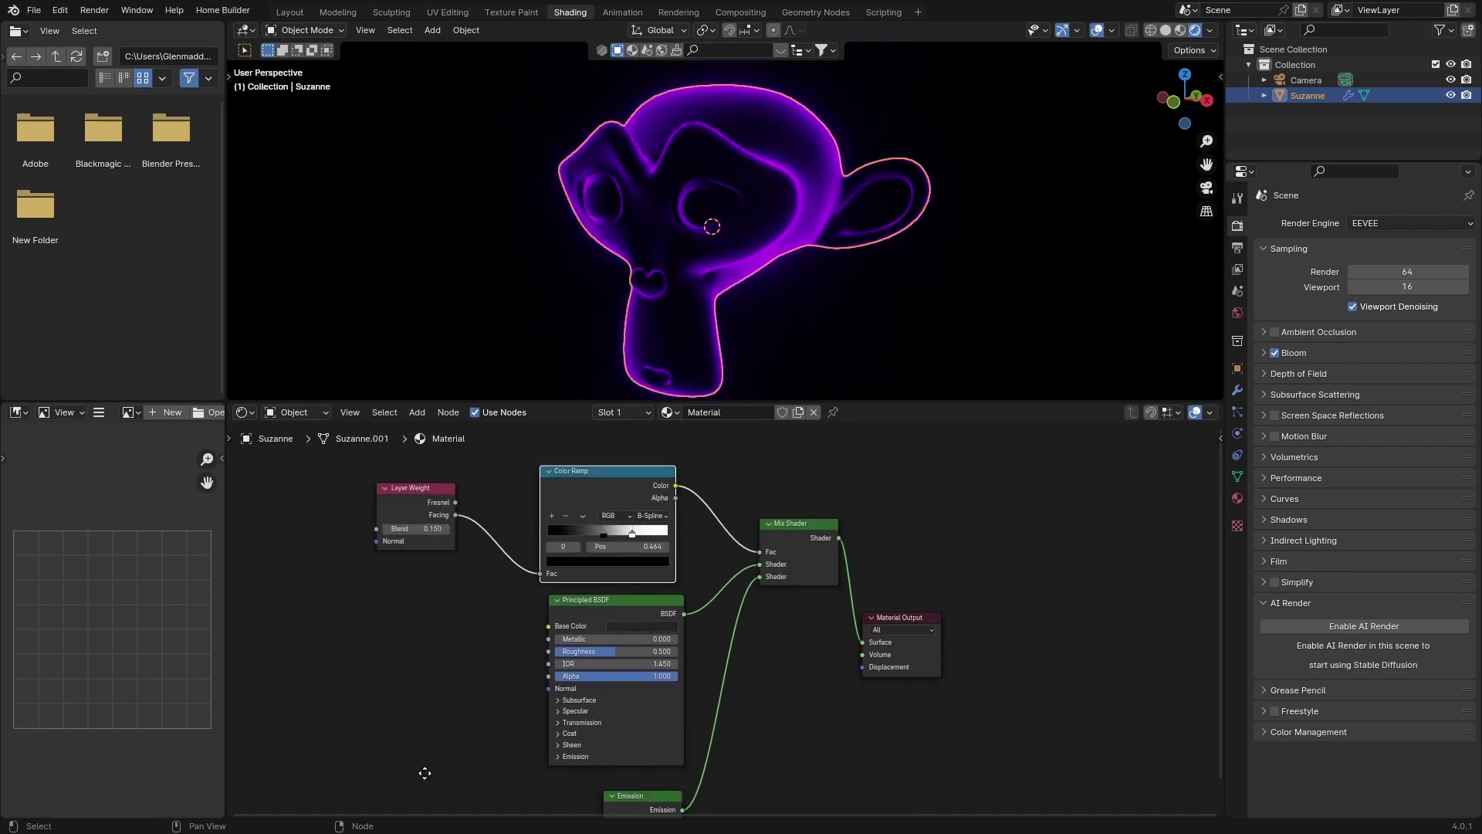
key(g)
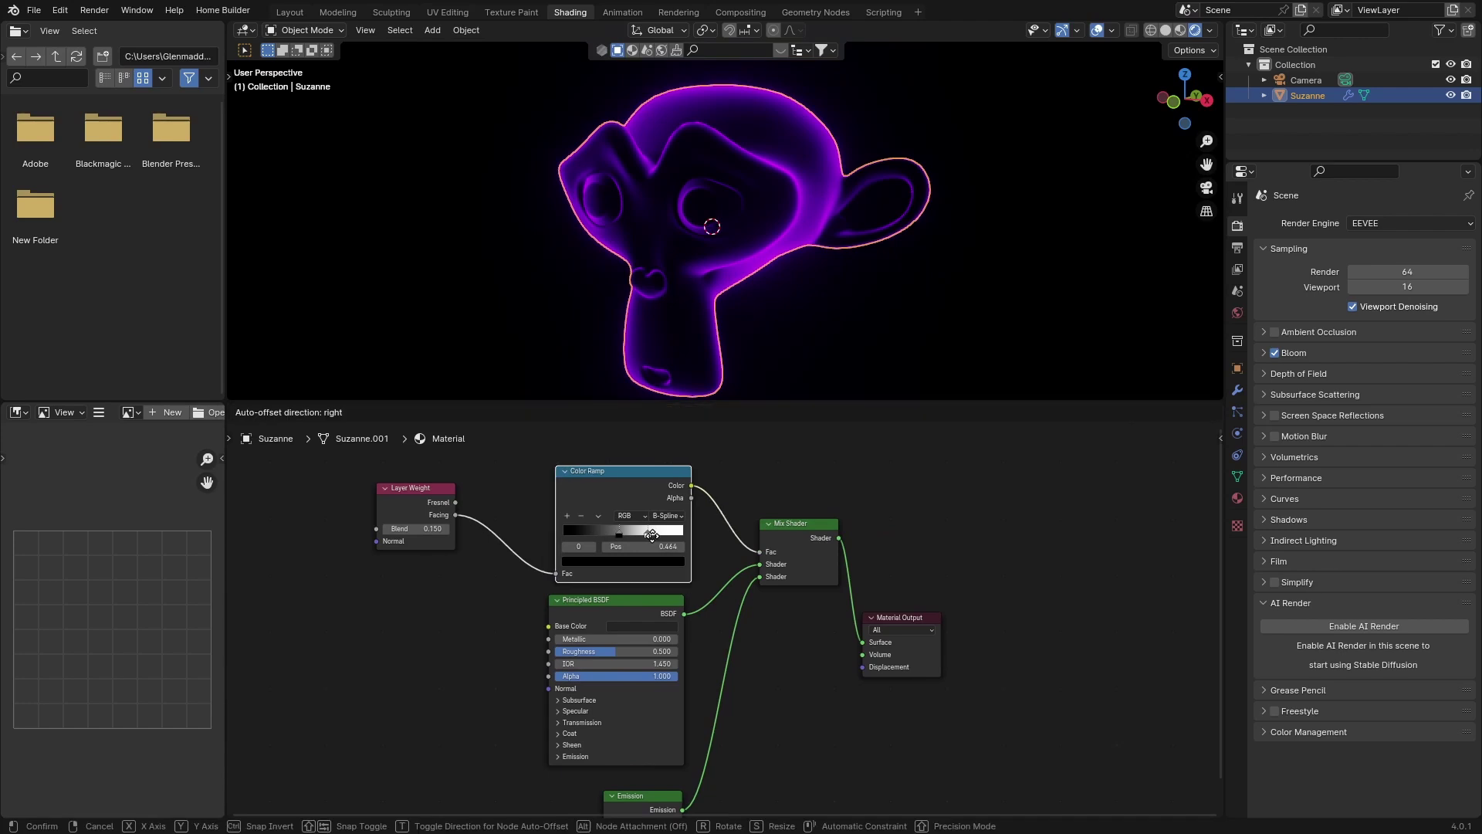
click(646, 534)
click(647, 531)
drag(657, 530, 651, 531)
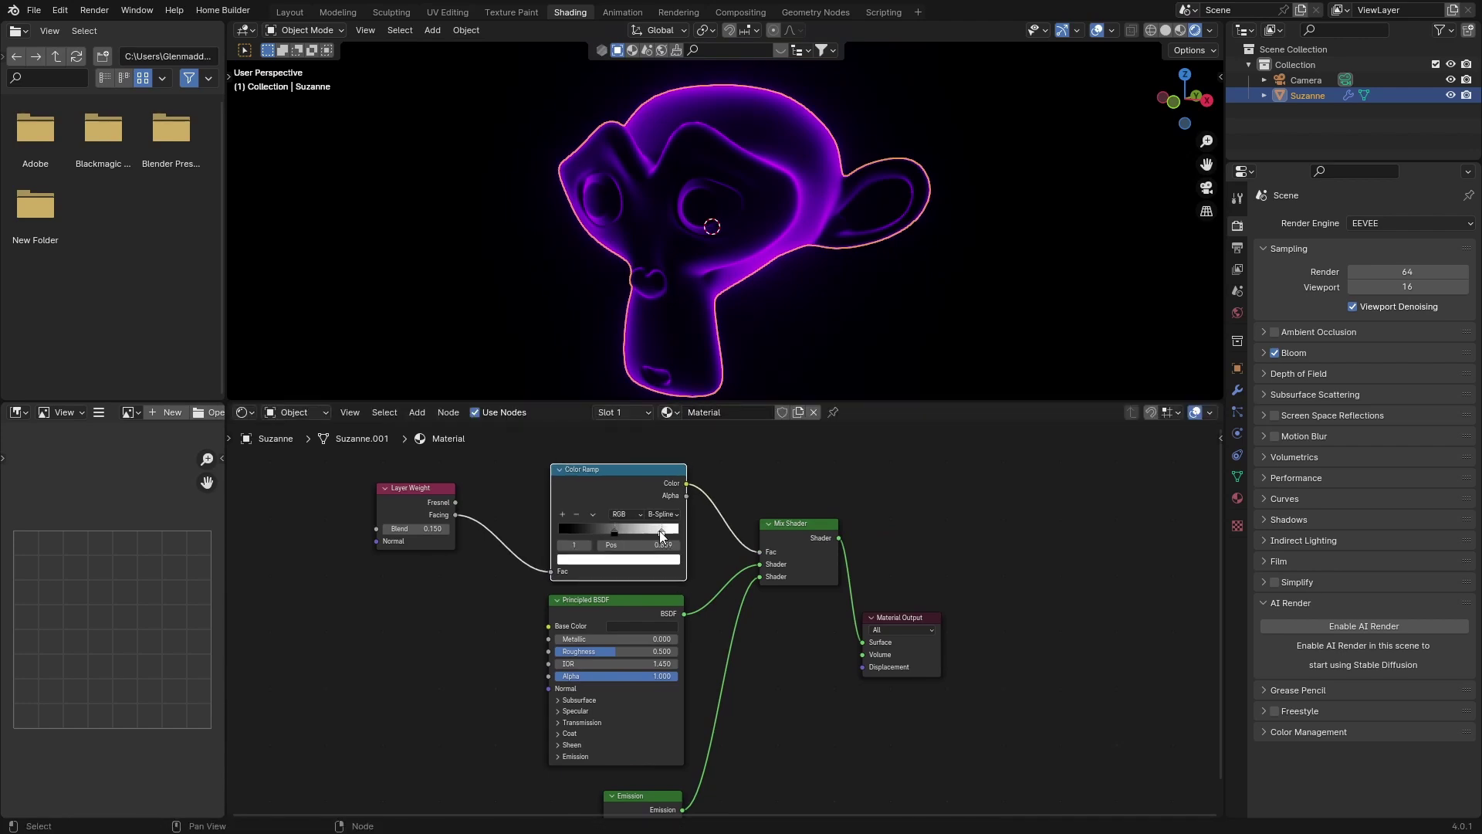
mouse_move(453, 290)
middle_down()
mouse_move(675, 258)
mouse_move(454, 263)
middle_up()
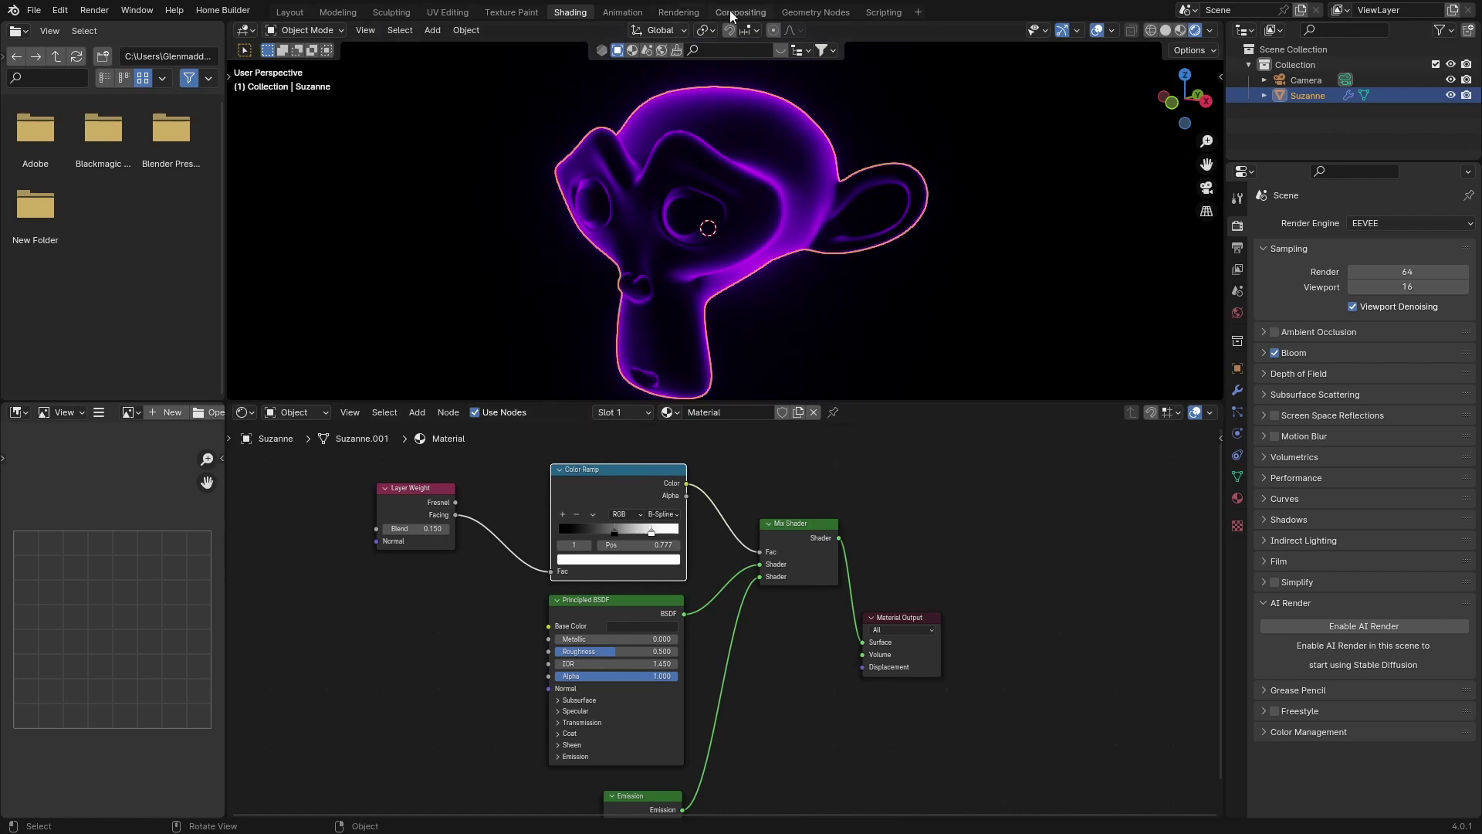
- Switch the render engine to Cycles
click(1373, 224)
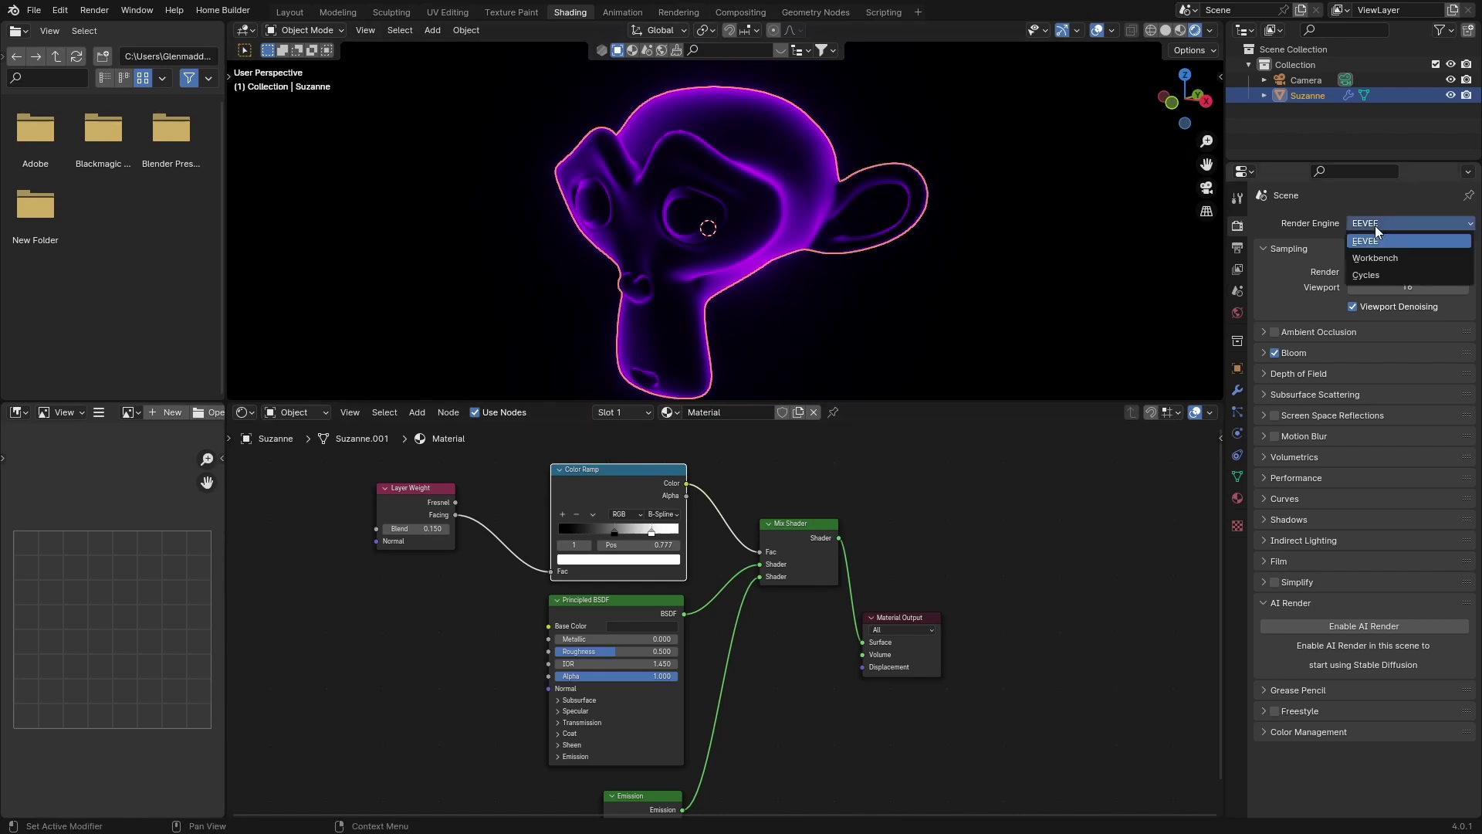
click(1369, 274)
middle_drag(530, 270, 500, 252)
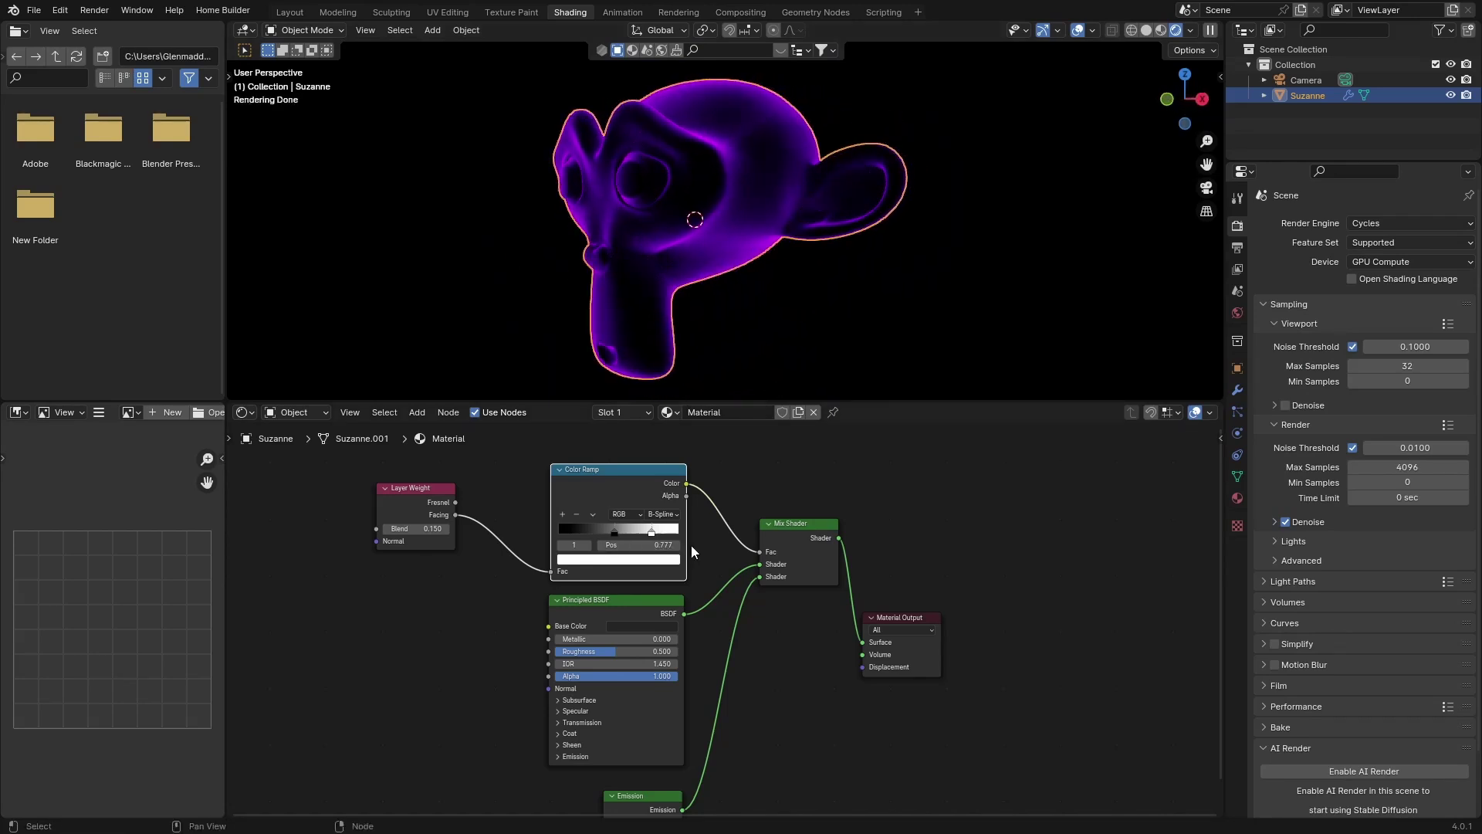
- Compare Color Ramp interpolations Linear, B-Spline and Constant, ending on Constant
click(661, 514)
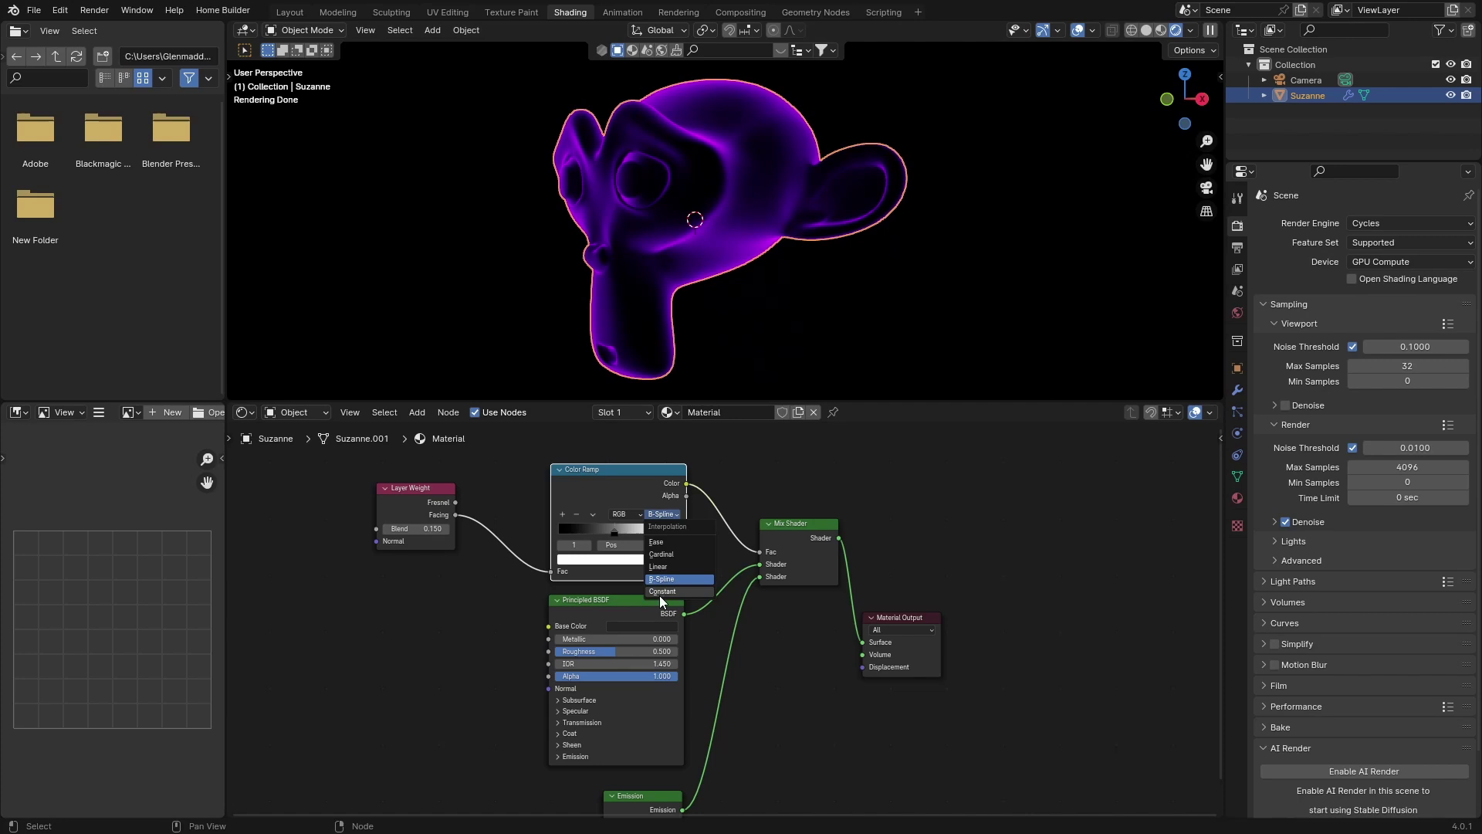
click(662, 567)
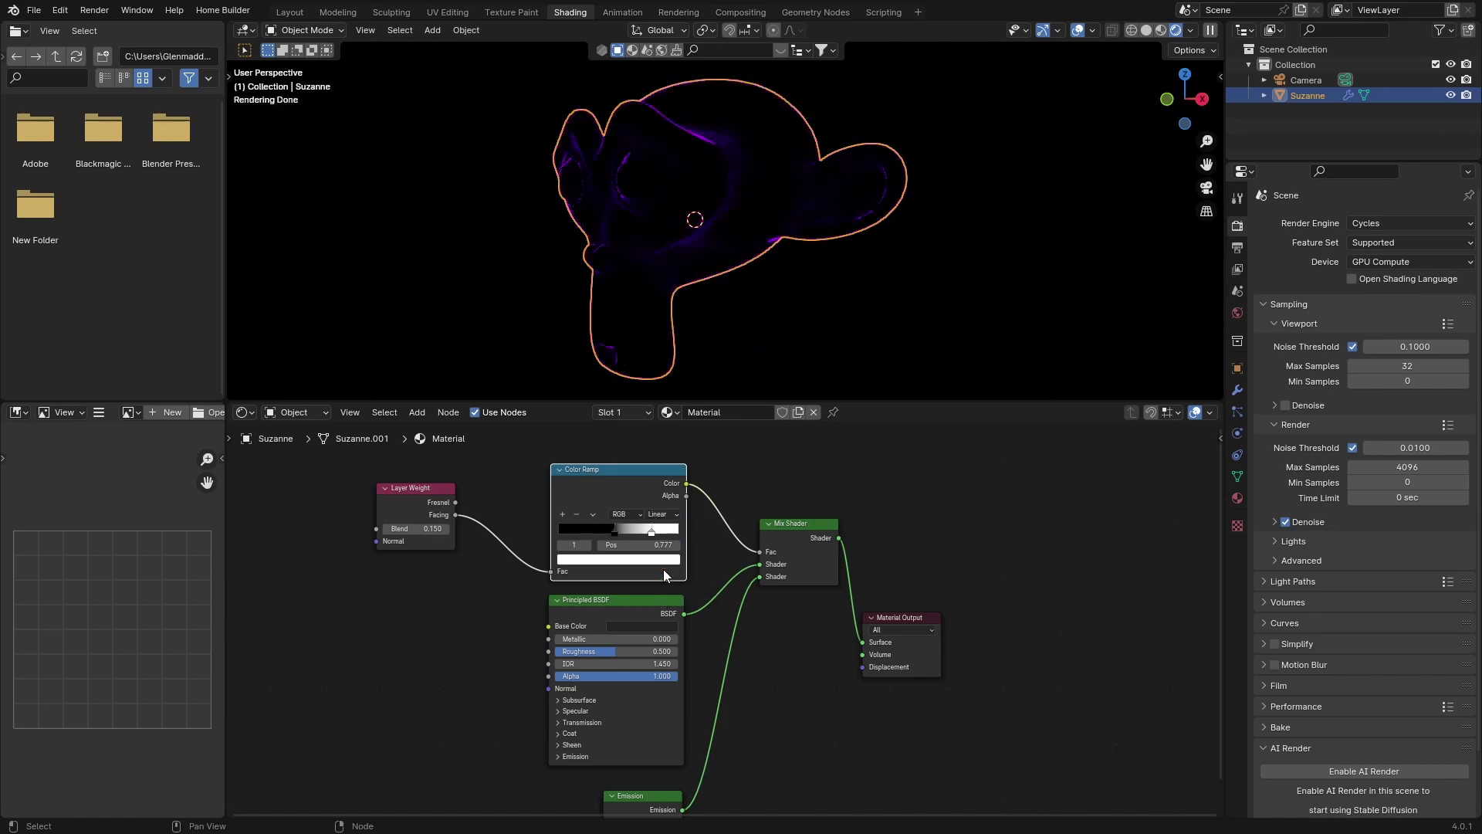
click(661, 514)
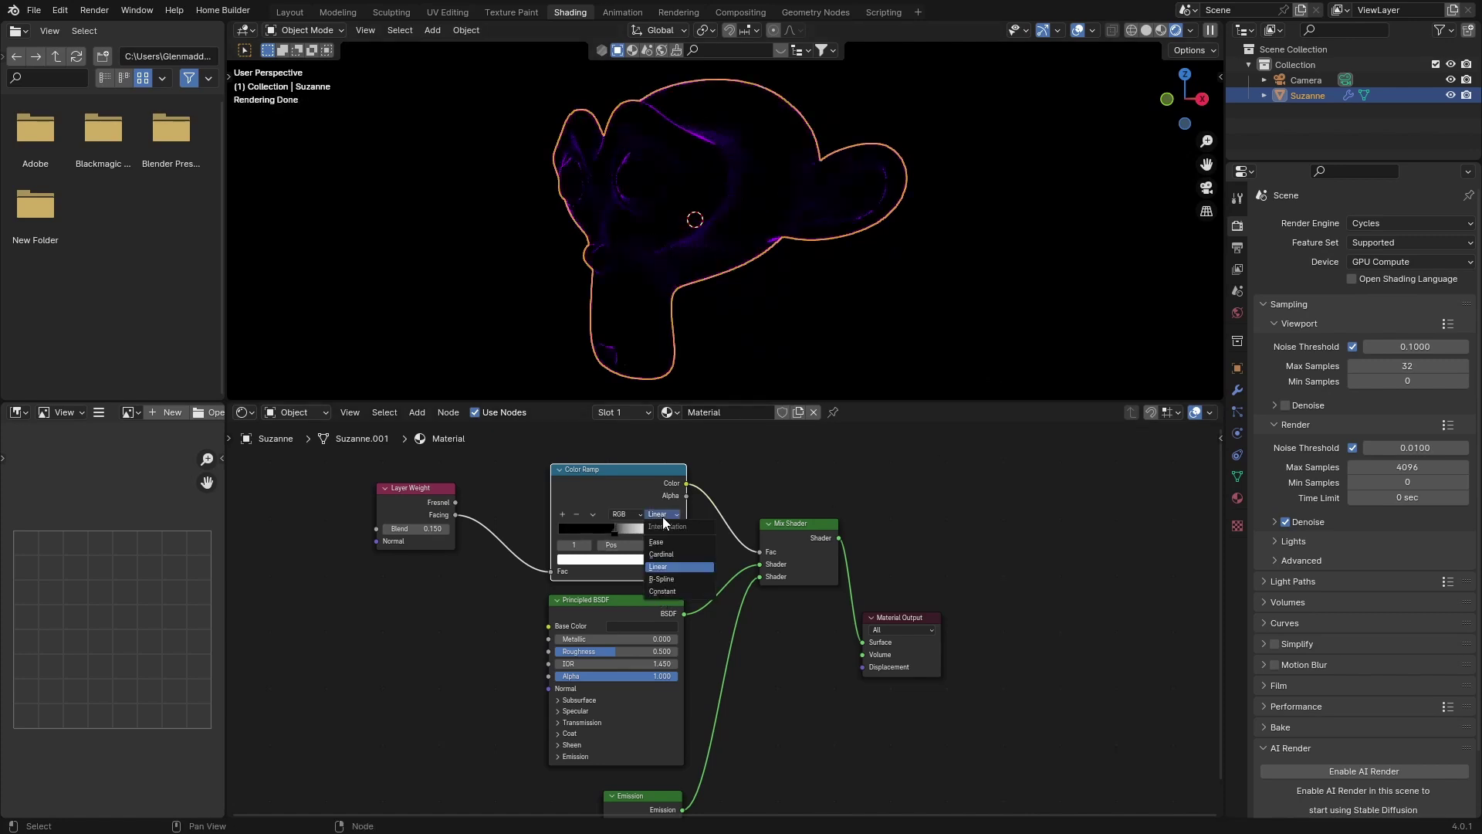
click(650, 576)
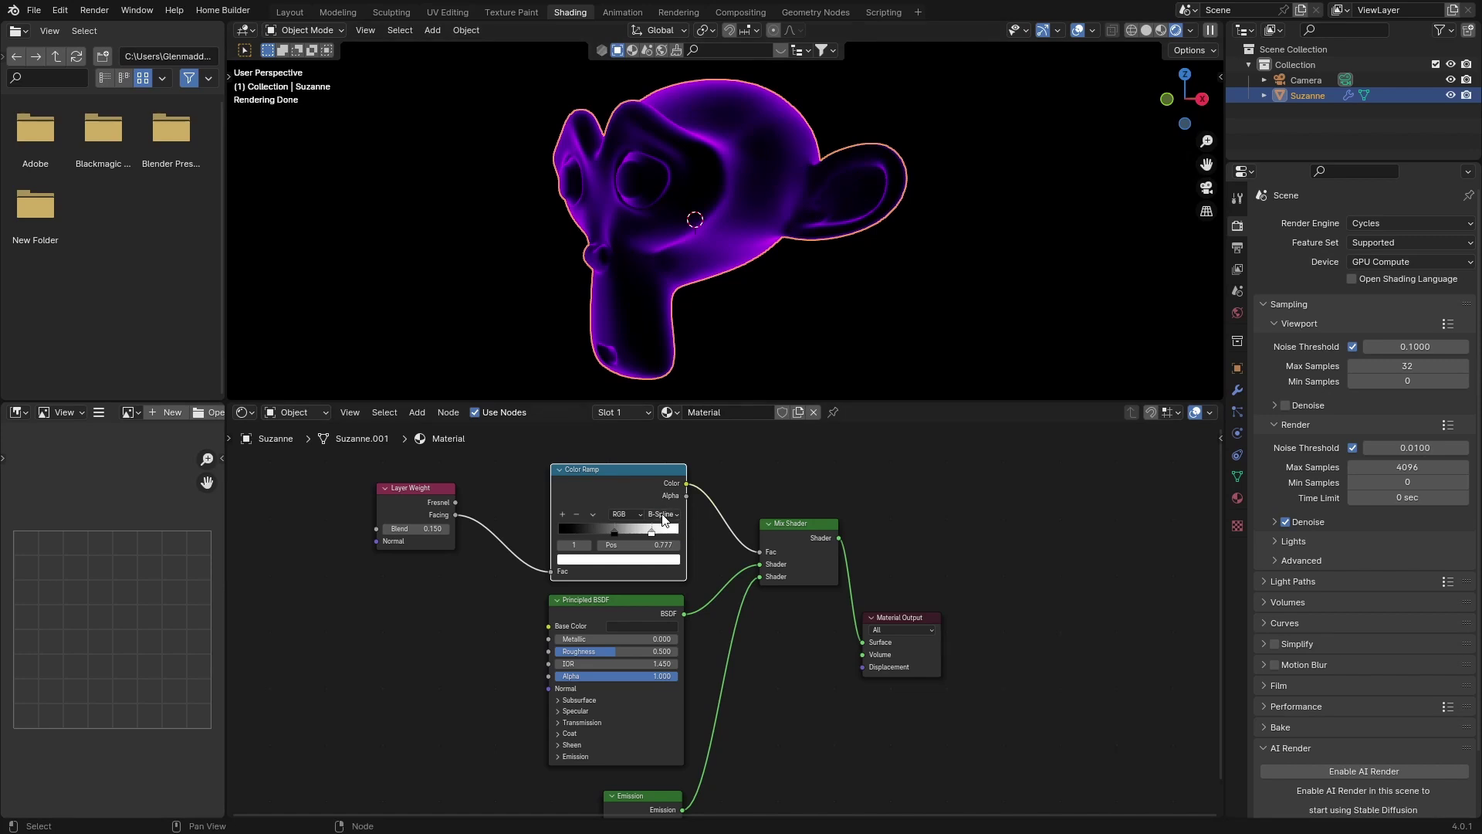
click(661, 514)
click(656, 595)
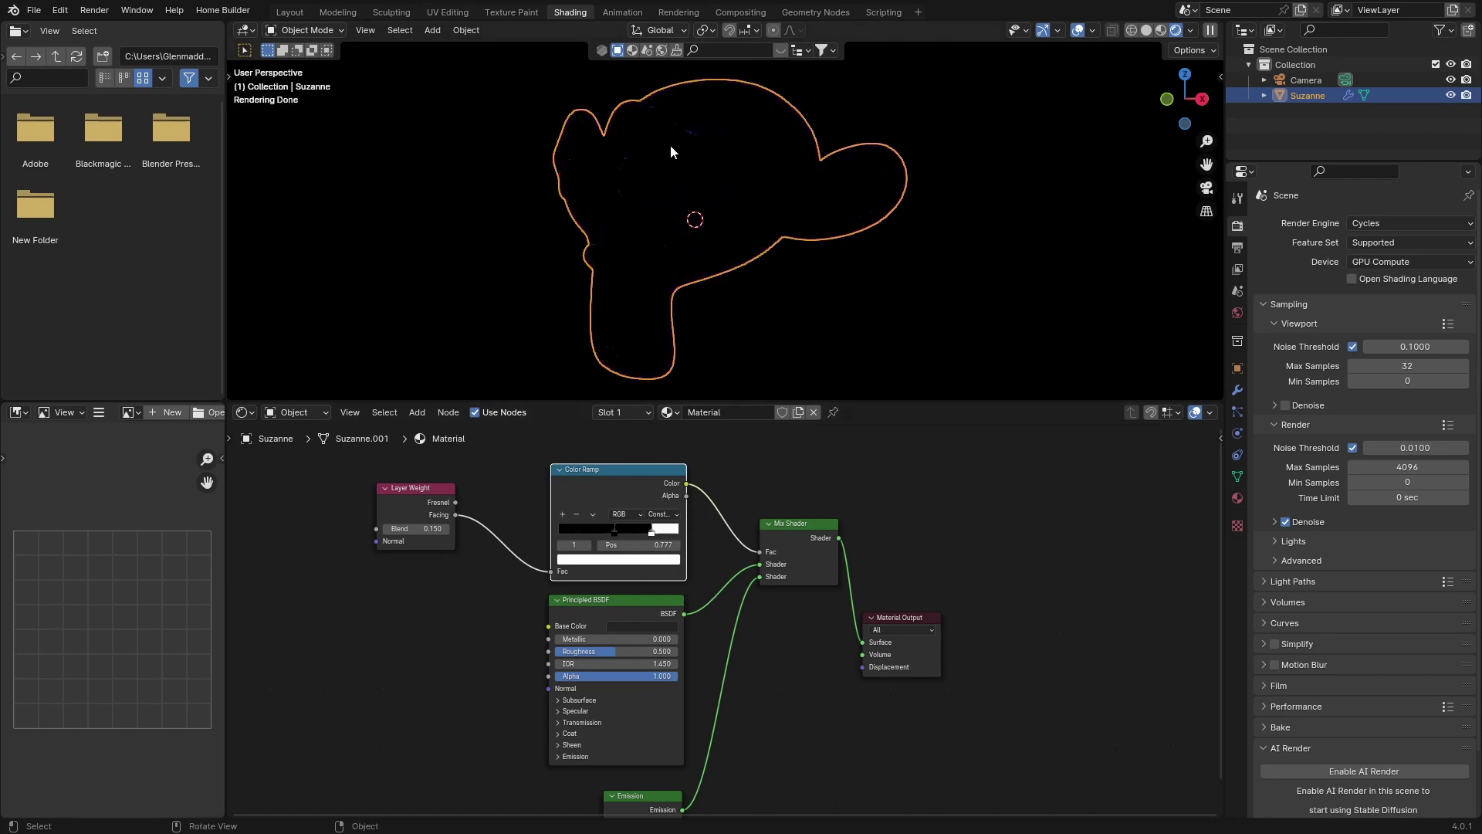
click(662, 514)
- Set the Color Ramp back to B-Spline and view Suzanne's purple glow from the front
click(656, 574)
scroll(386, 639, up, 1)
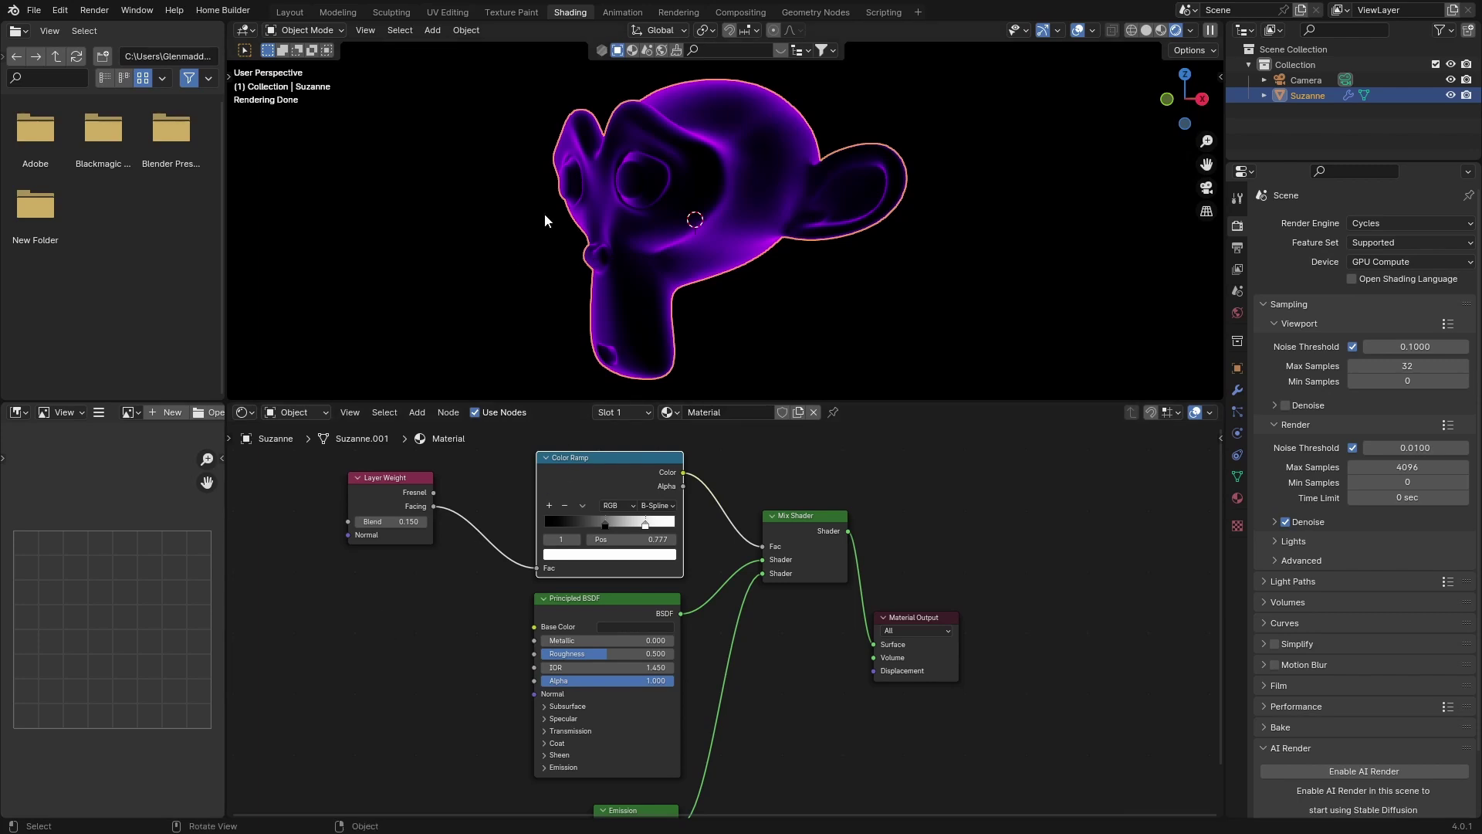
middle_drag(544, 213, 625, 242)
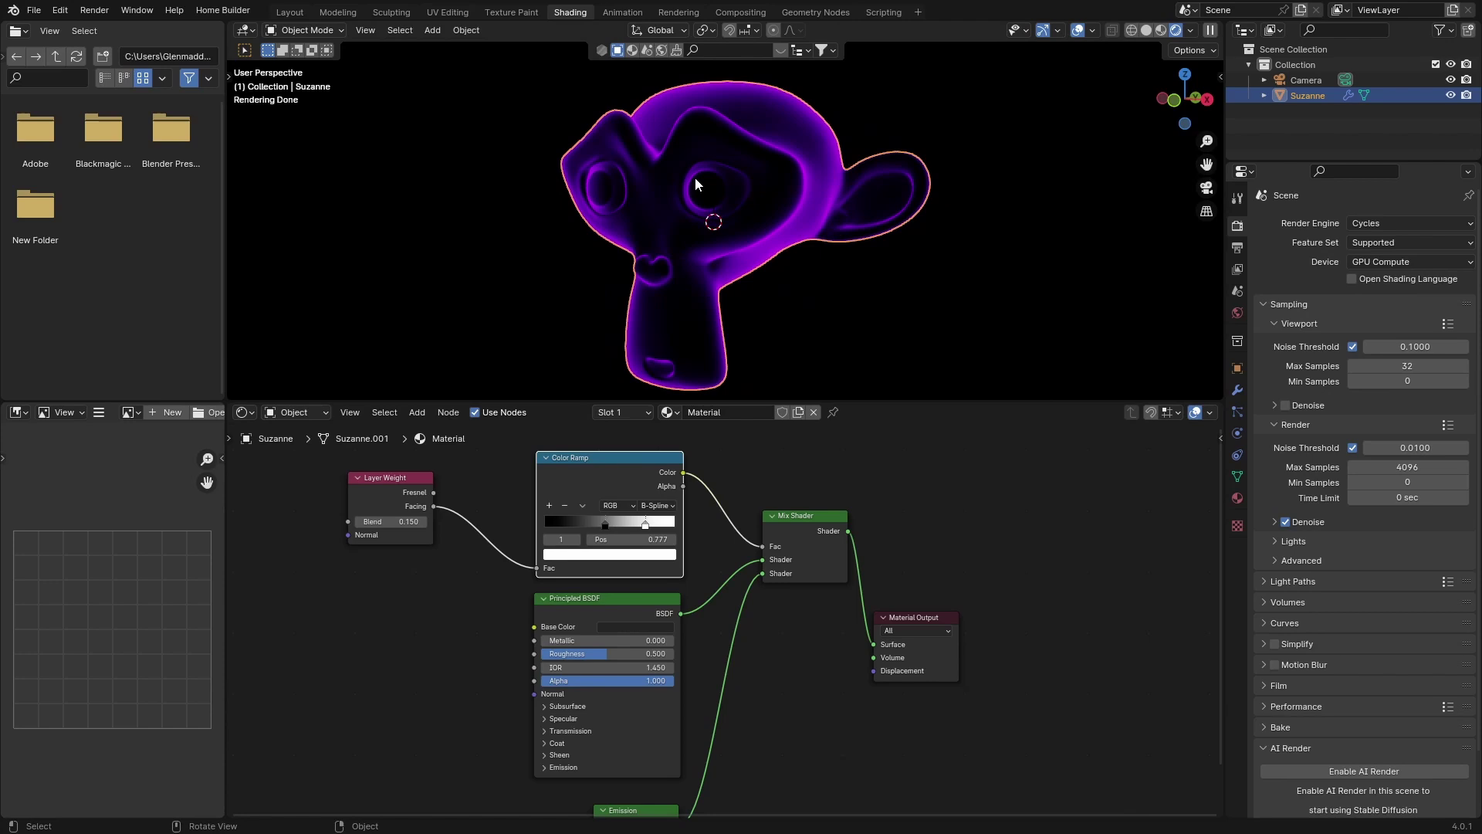